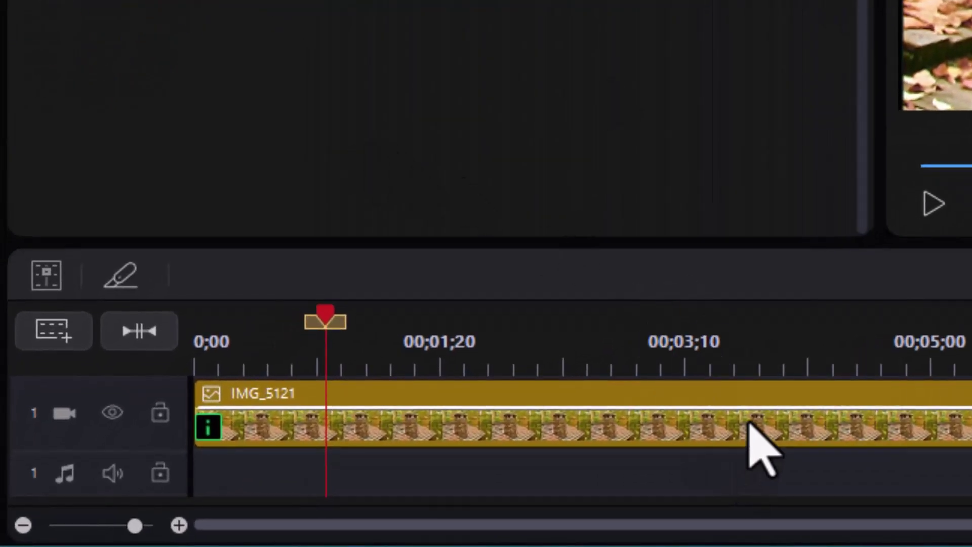
Step: Examine the properties of the IMG_5121 clip, including its file, image and EXIF date and time details
{"action": "mouse_move", "coordinate": [759, 420]}
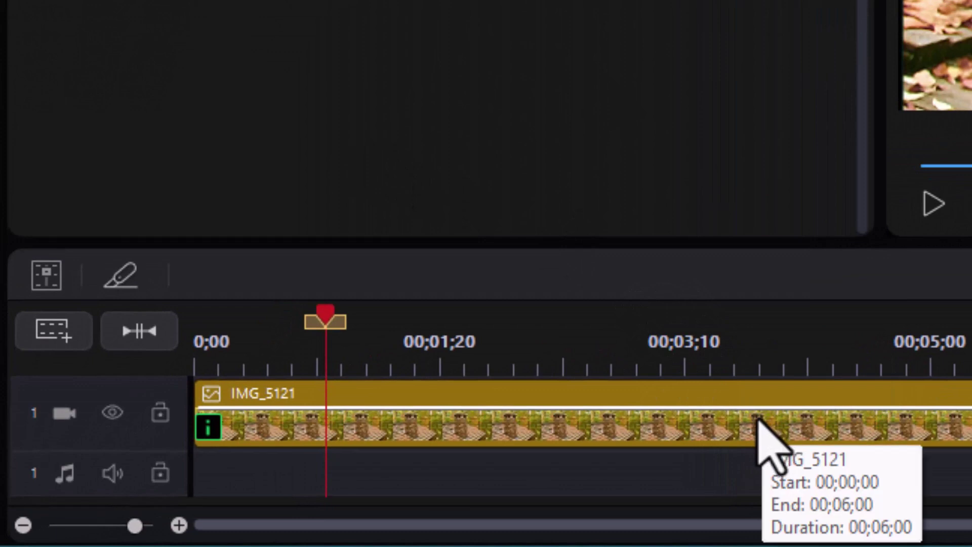
{"action": "left_click", "coordinate": [756, 420]}
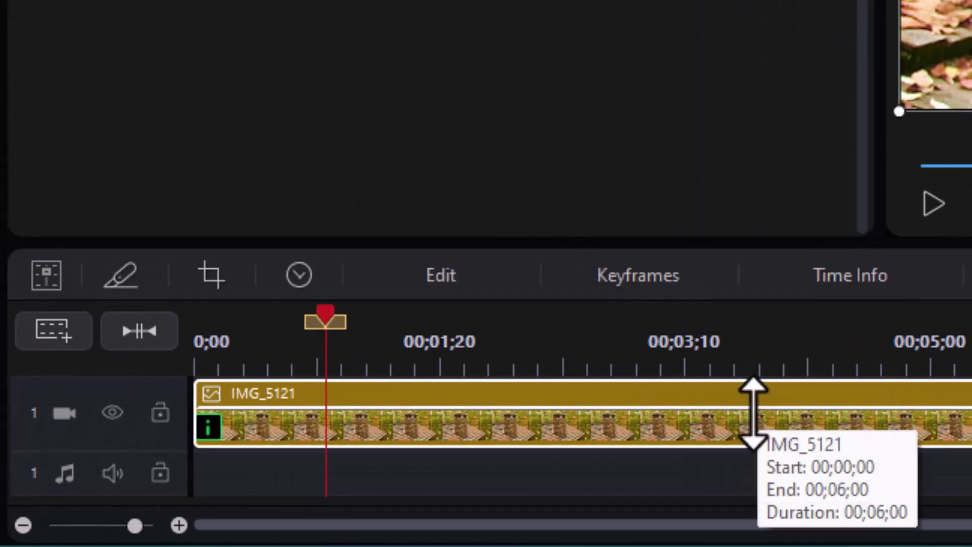
{"action": "right_click", "coordinate": [747, 424]}
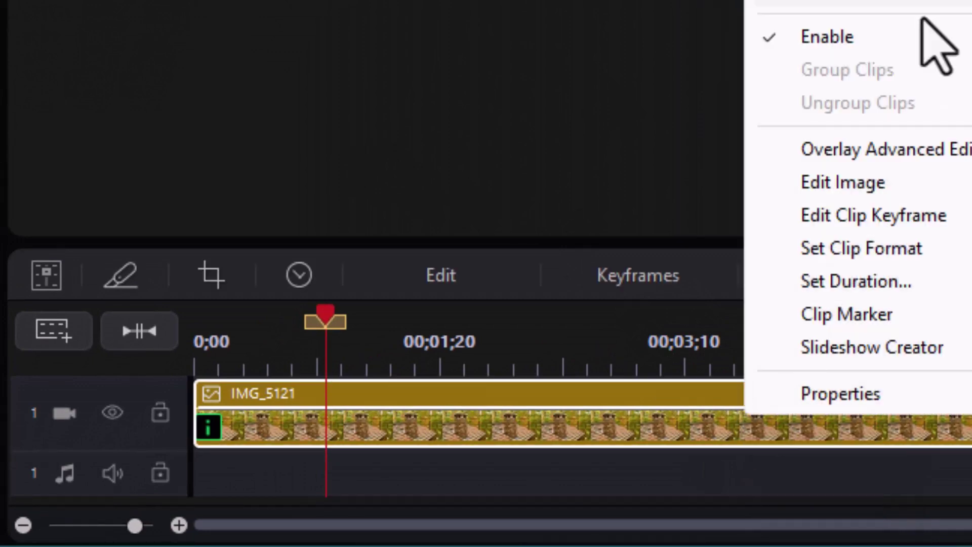
{"action": "left_click", "coordinate": [916, 392]}
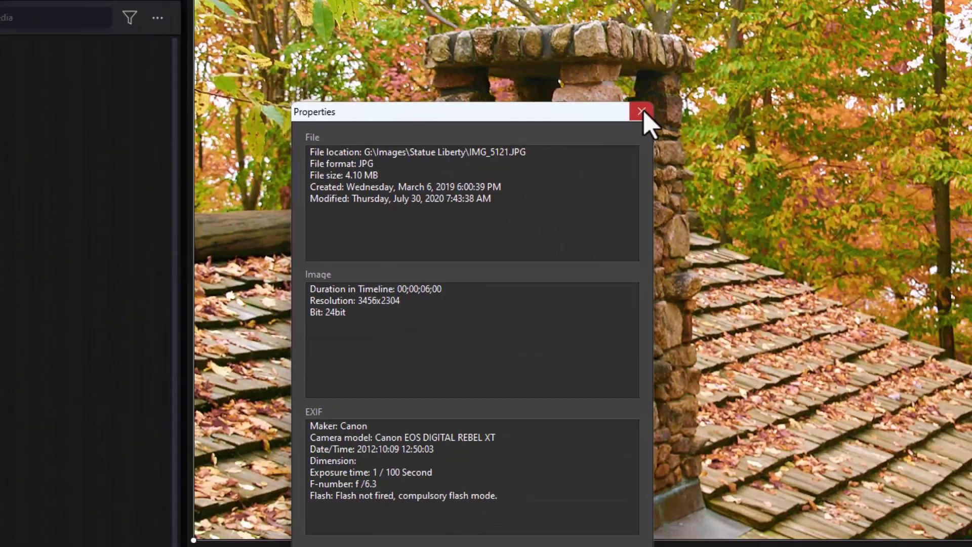
{"action": "left_click", "coordinate": [763, 91]}
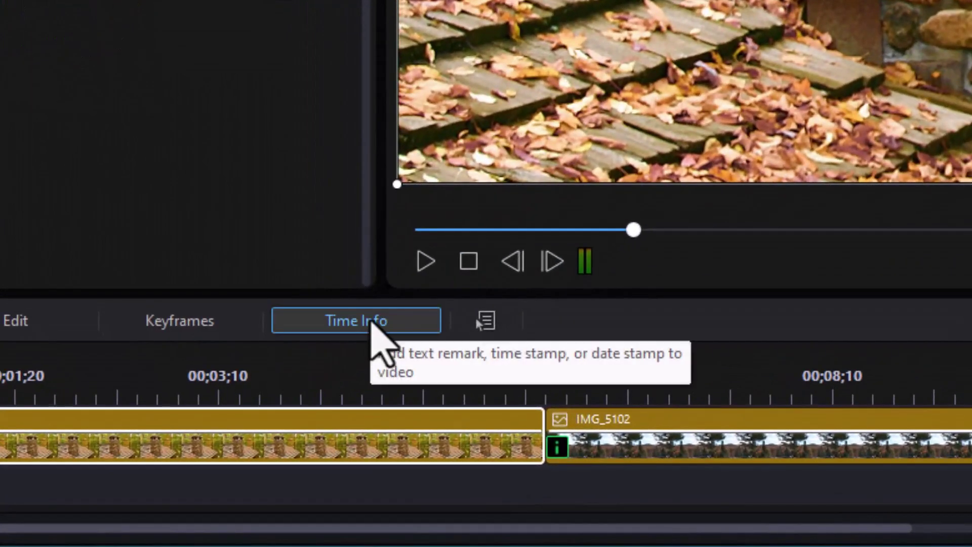
Step: Add a date stamp to the IMG_5121 clip using the "October 9, 2012" format
{"action": "left_click", "coordinate": [406, 325]}
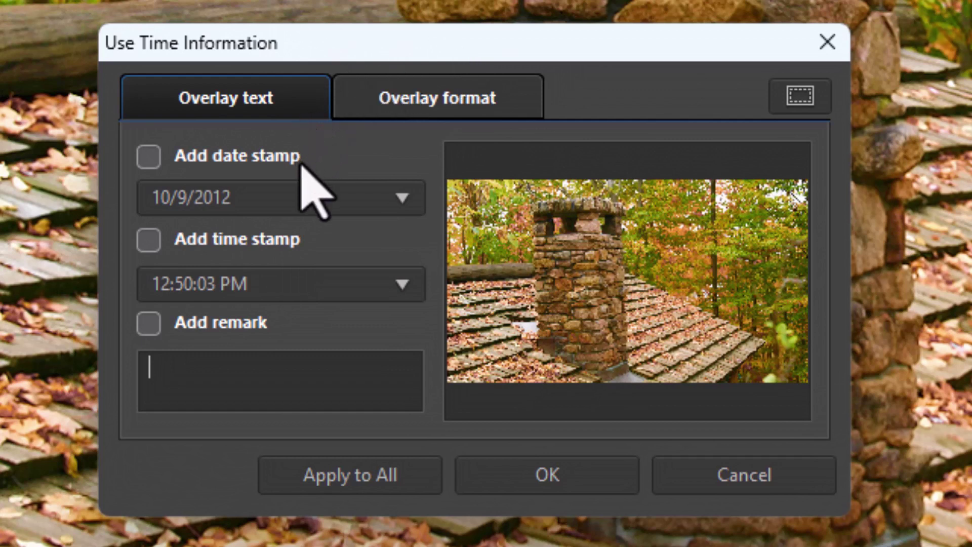
{"action": "left_click", "coordinate": [147, 155]}
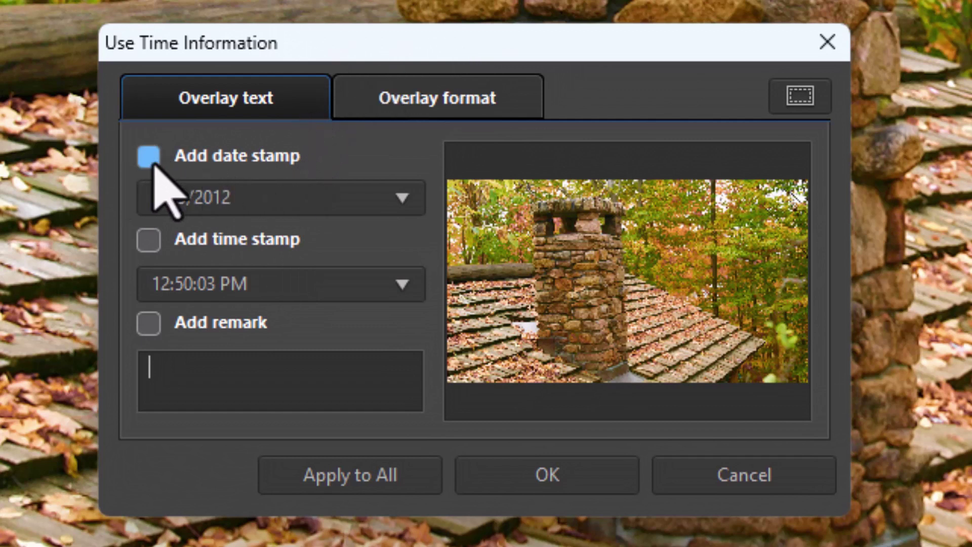
{"action": "left_click", "coordinate": [404, 198]}
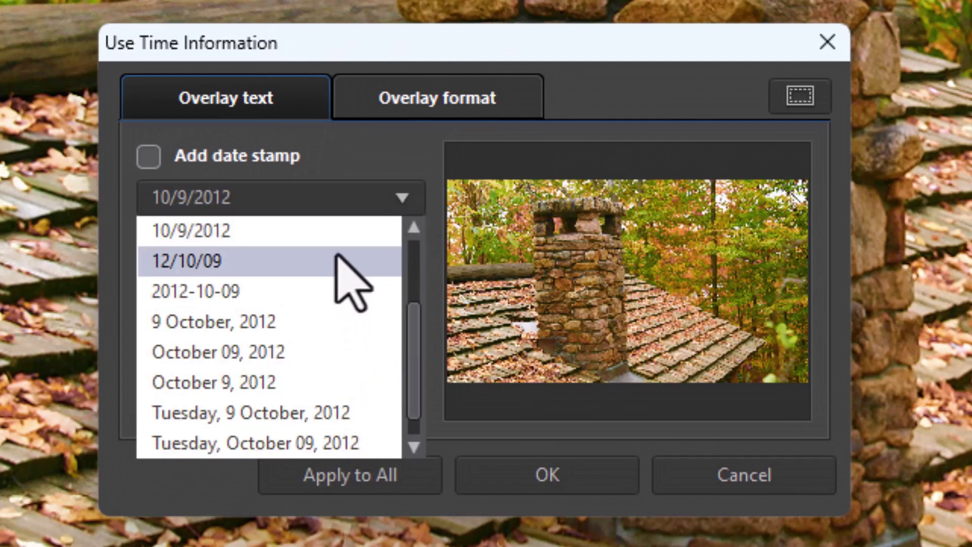
{"action": "left_click", "coordinate": [288, 385]}
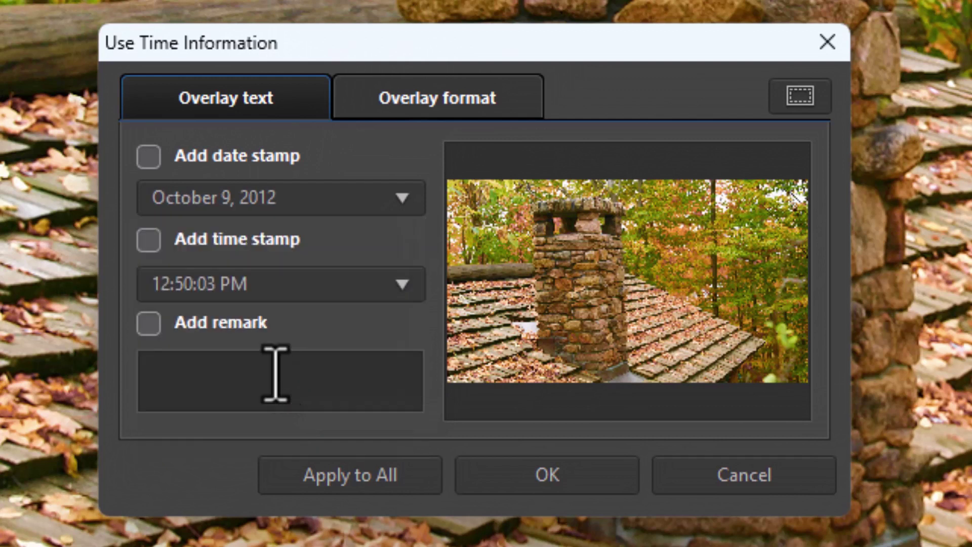
{"action": "left_click", "coordinate": [146, 158]}
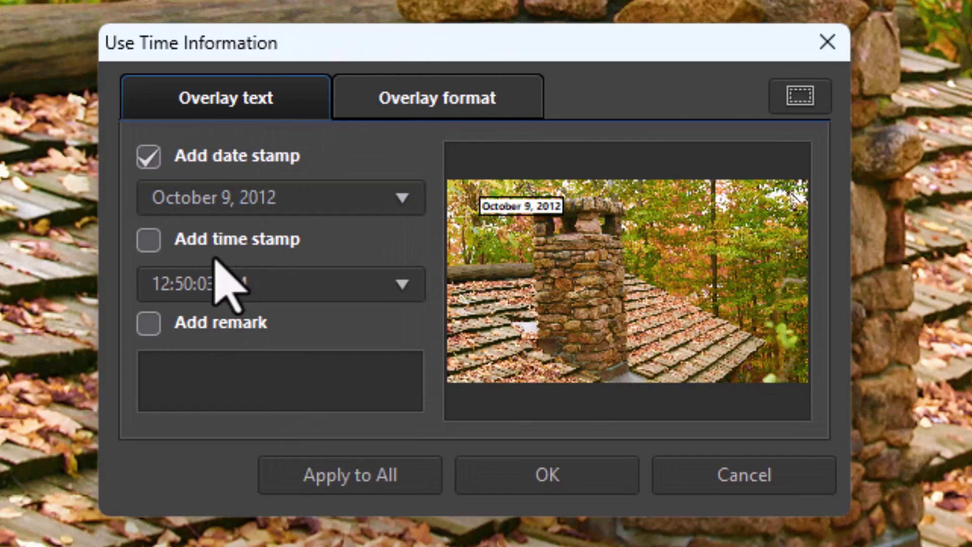
Step: Add a time stamp in the "12:50:03 PM" format and the remark "Fall Scene", then apply the overlay to the clip
{"action": "left_click", "coordinate": [151, 242]}
{"action": "left_click", "coordinate": [405, 284]}
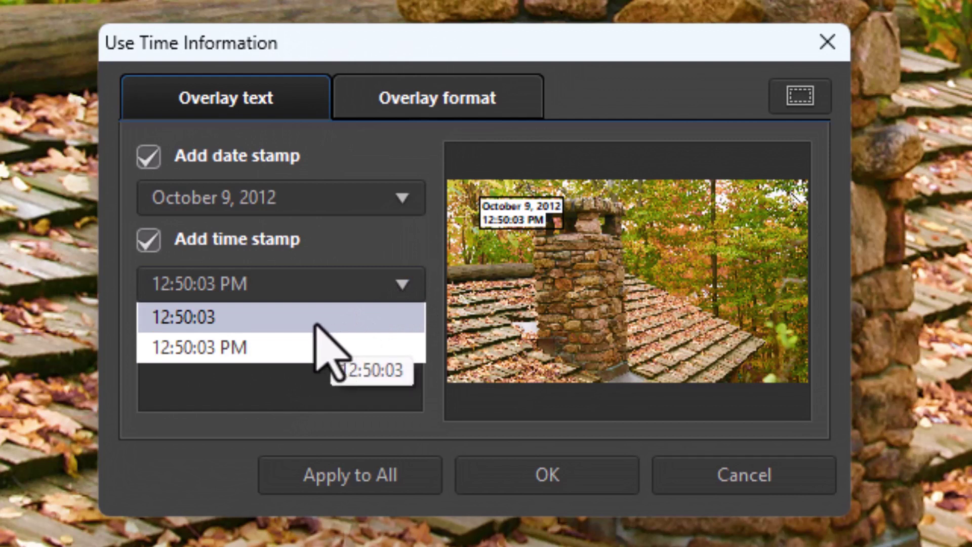
{"action": "left_click", "coordinate": [261, 348]}
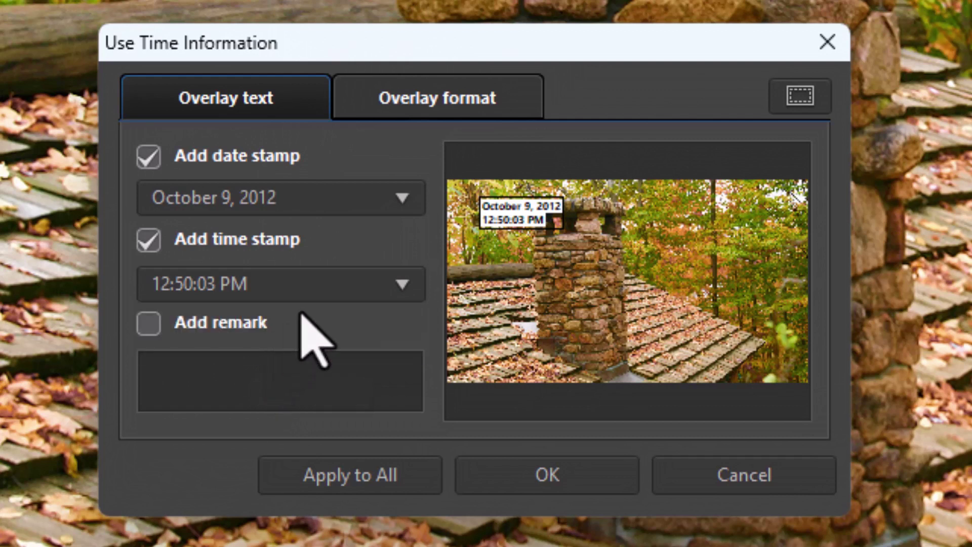
{"action": "left_click", "coordinate": [174, 332]}
{"action": "left_click", "coordinate": [210, 364]}
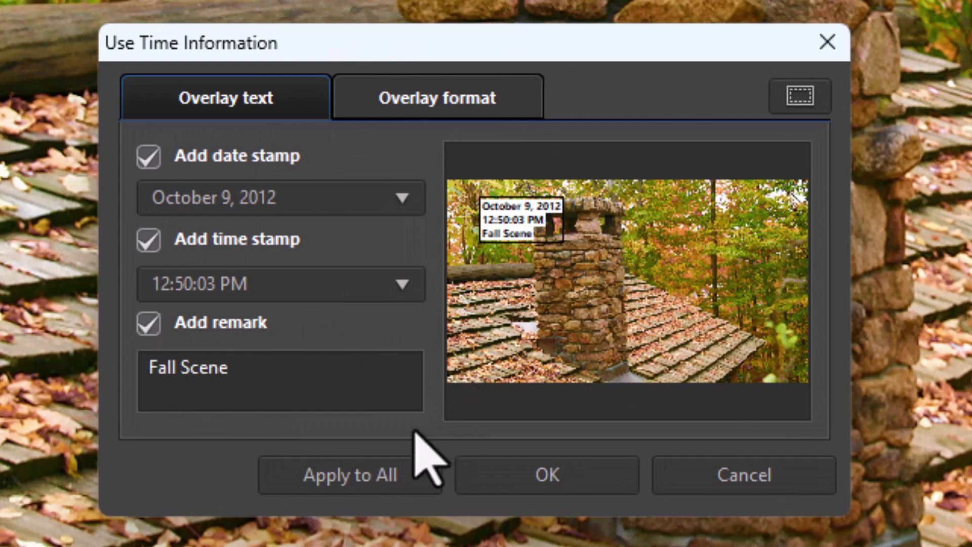
{"action": "left_click", "coordinate": [554, 489]}
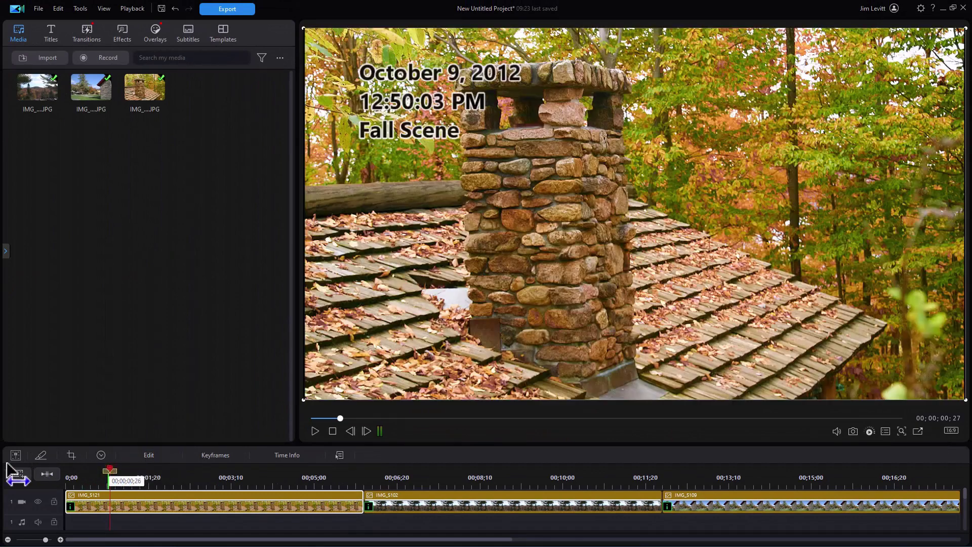
Step: Play the timeline from its start to check how long the overlay text stays on the first clip
{"action": "left_click_drag", "start_coordinate": [111, 474], "coordinate": [67, 474]}
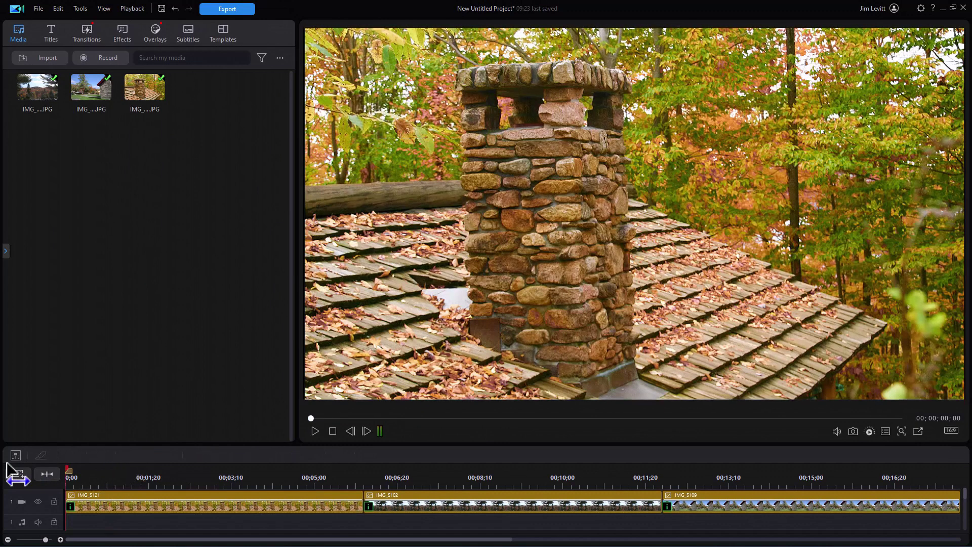
{"action": "left_click", "coordinate": [315, 431]}
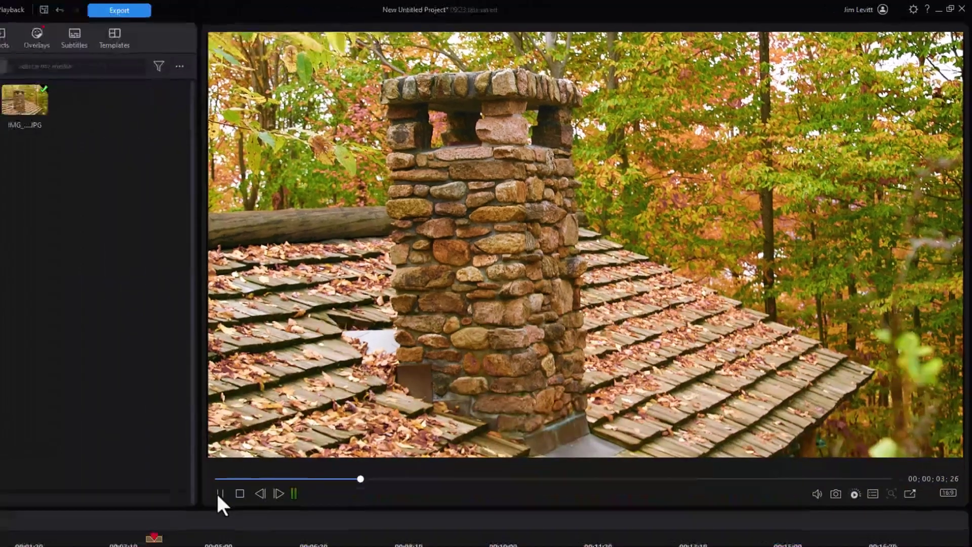
{"action": "left_click", "coordinate": [219, 493]}
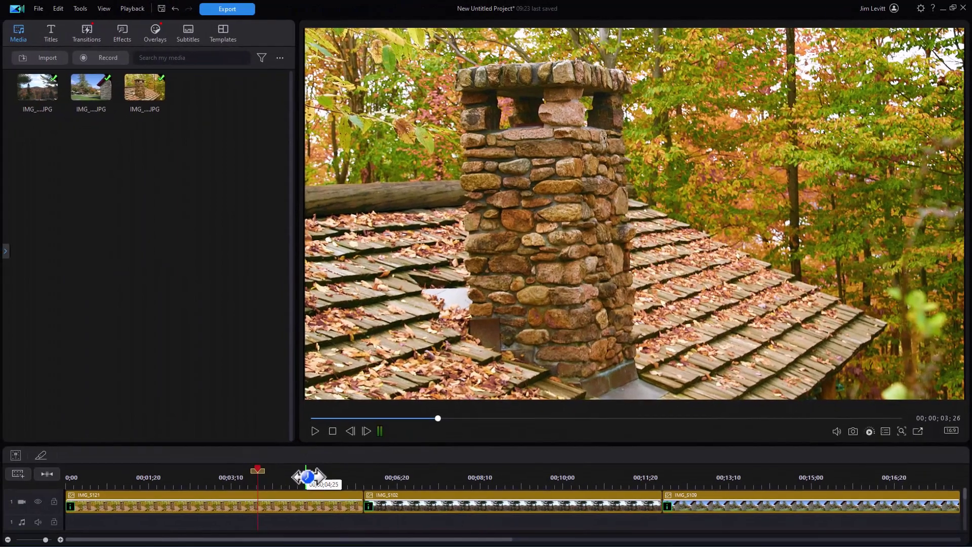
Step: Try the lower left and upper right placements for IMG_5121's time information, then set it to Lower right corner
{"action": "left_click", "coordinate": [293, 505]}
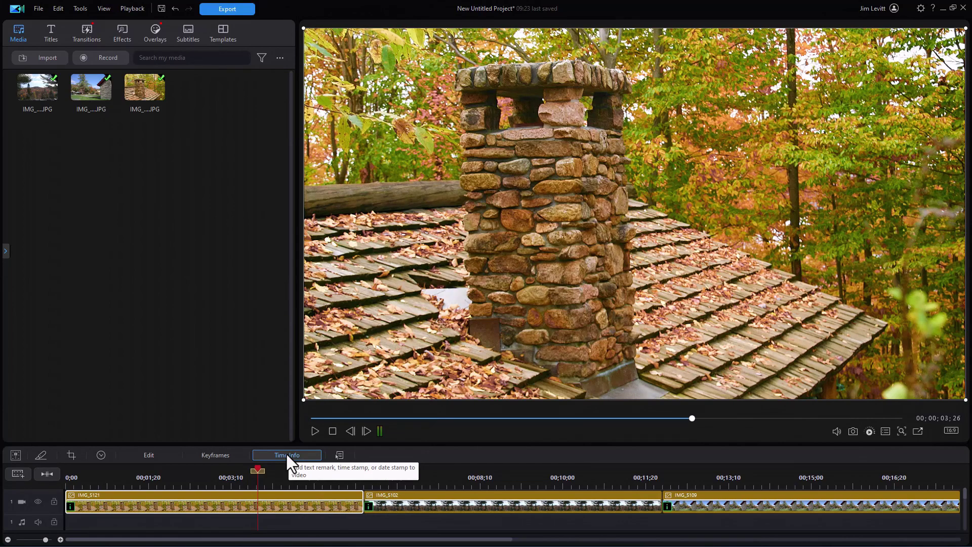
{"action": "left_click", "coordinate": [287, 454]}
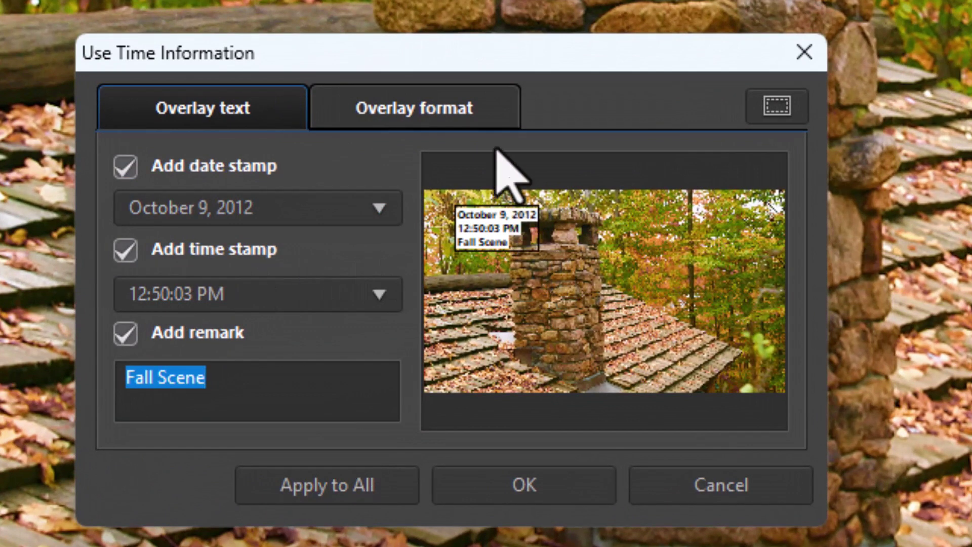
{"action": "left_click", "coordinate": [416, 109]}
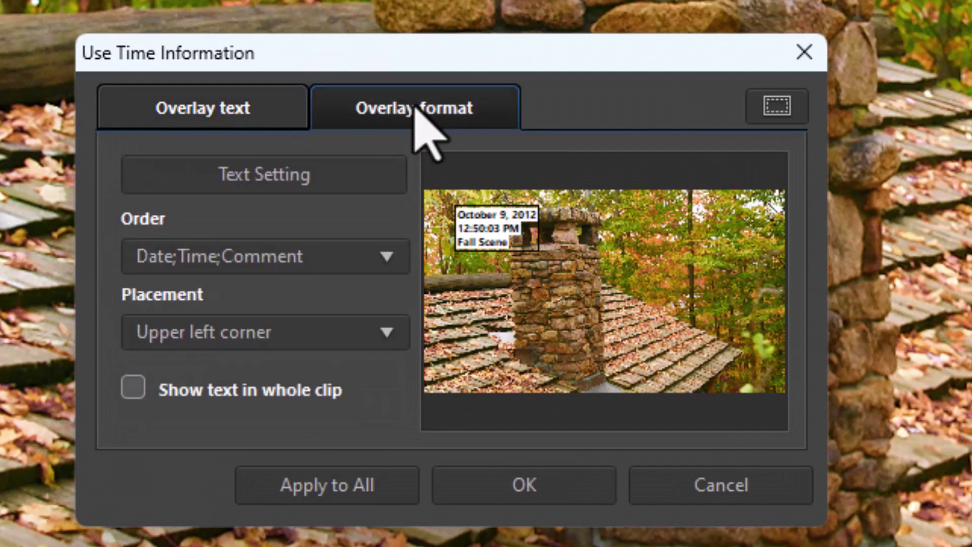
{"action": "left_click", "coordinate": [388, 334]}
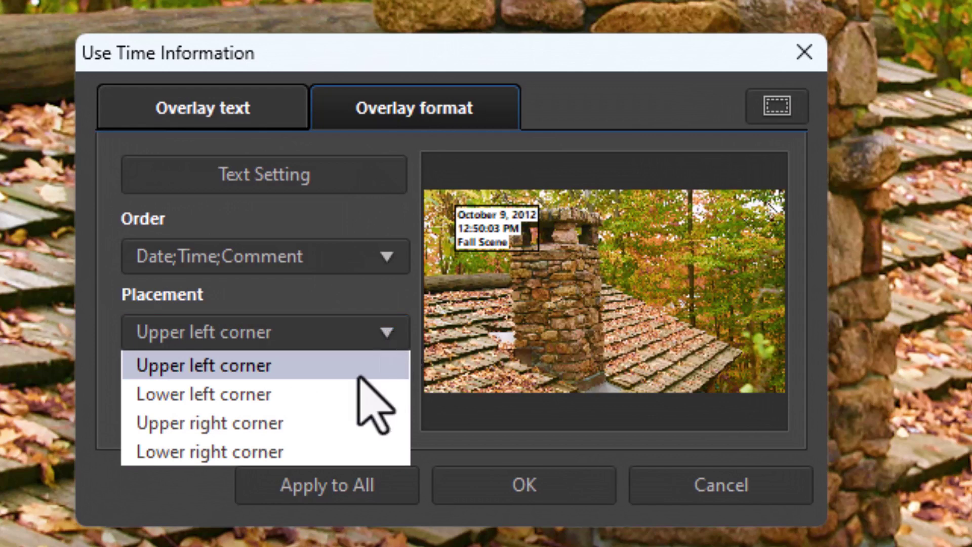
{"action": "left_click", "coordinate": [344, 395]}
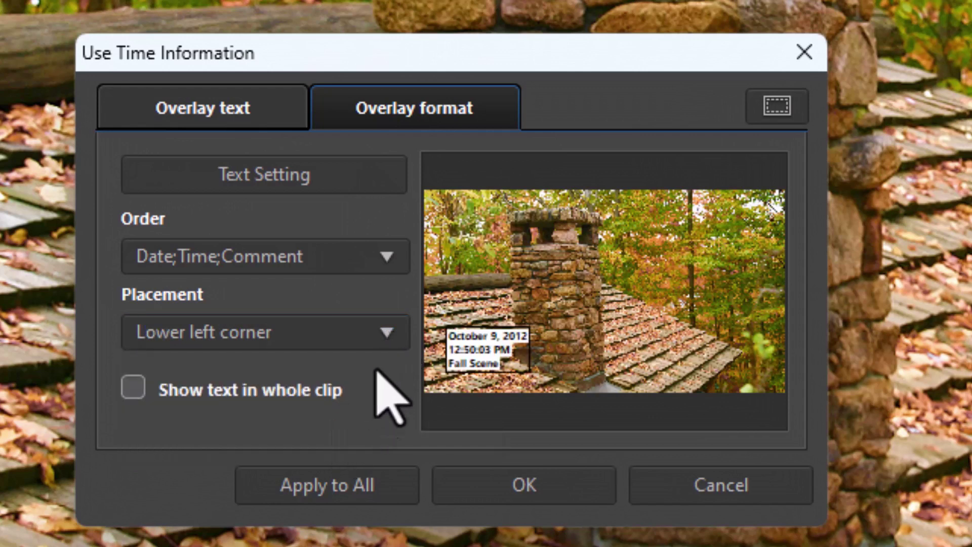
{"action": "left_click", "coordinate": [389, 332]}
{"action": "left_click", "coordinate": [361, 420]}
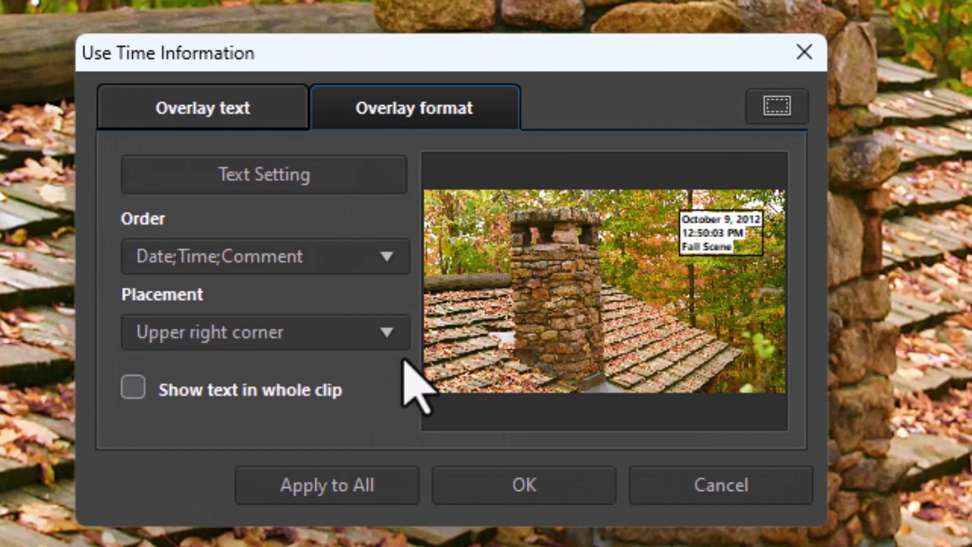
{"action": "left_click", "coordinate": [397, 332]}
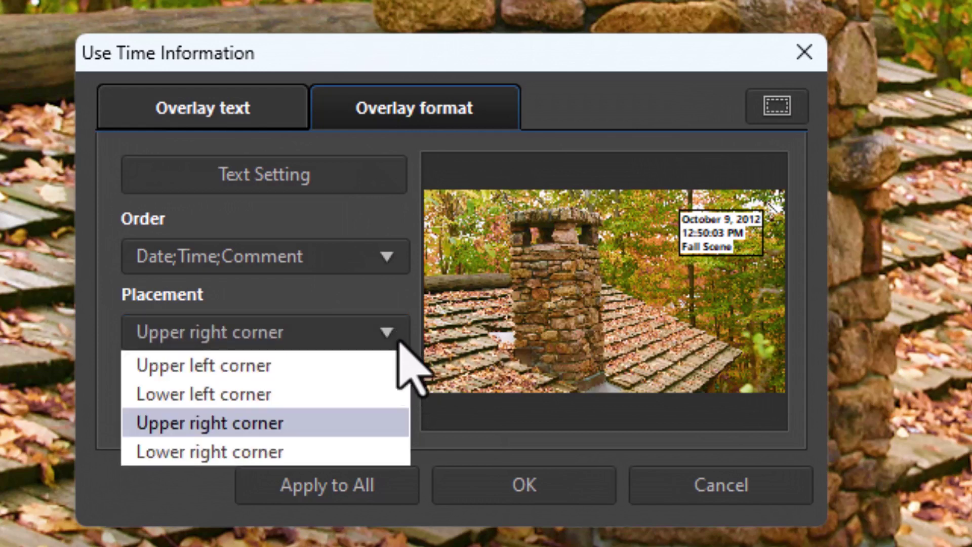
{"action": "left_click", "coordinate": [360, 452]}
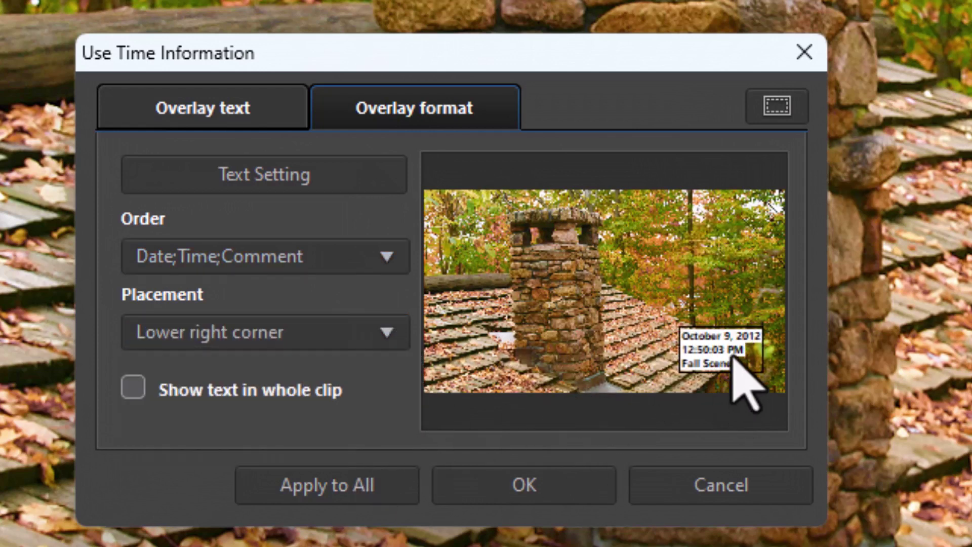
Step: Move the overlay text beside the chimney above the roof, and apply it with the text shown in the whole clip
{"action": "left_click_drag", "start_coordinate": [707, 354], "coordinate": [622, 315]}
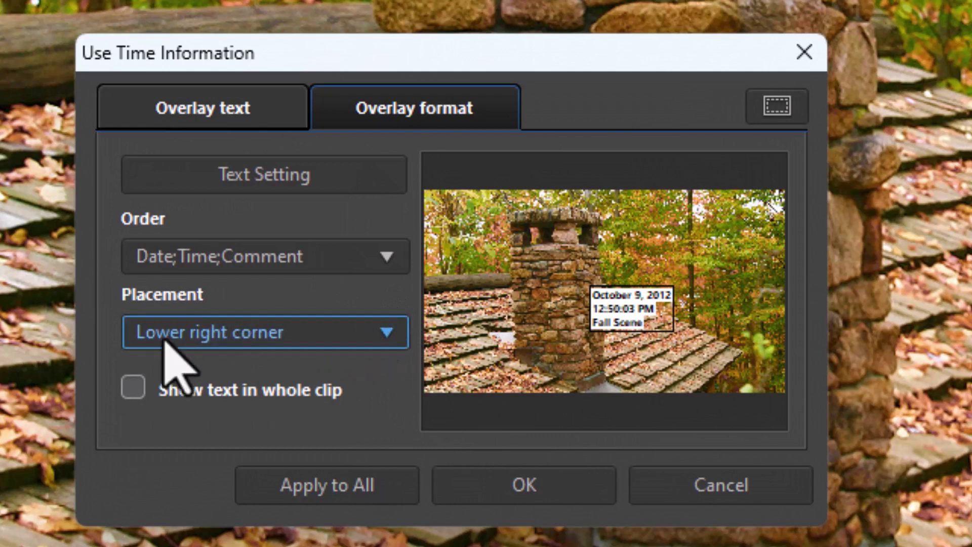
{"action": "left_click", "coordinate": [137, 395]}
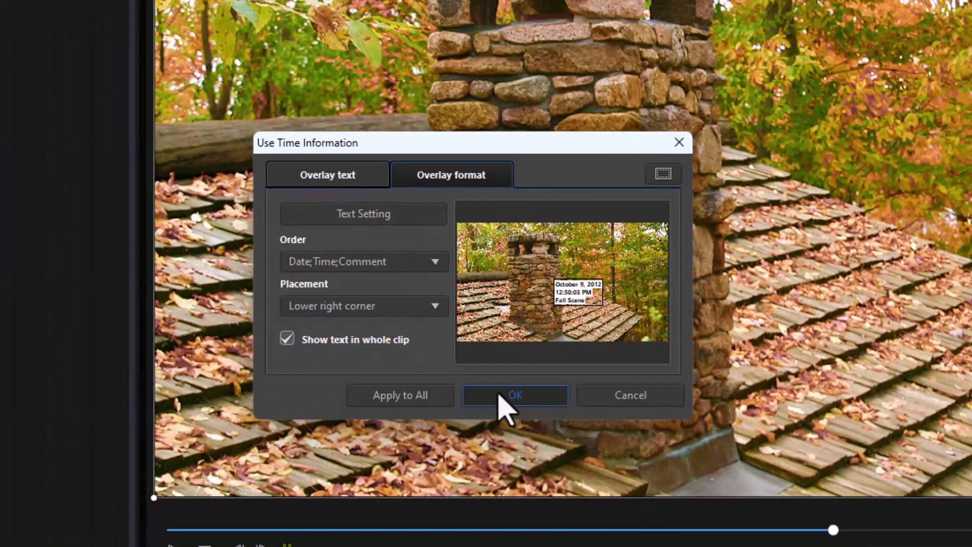
{"action": "left_click", "coordinate": [500, 395]}
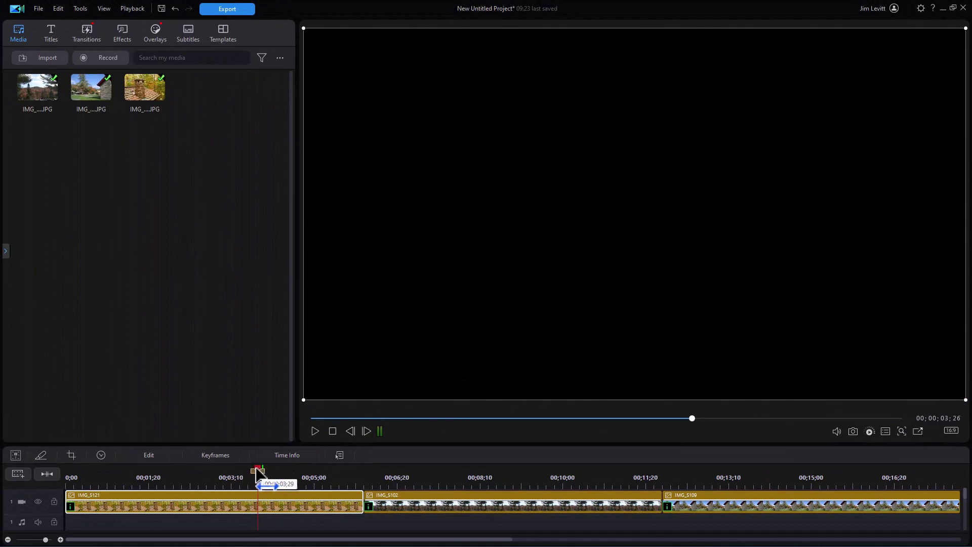
Step: Play the first clip from its beginning to check the repositioned overlay text
{"action": "left_click", "coordinate": [79, 478]}
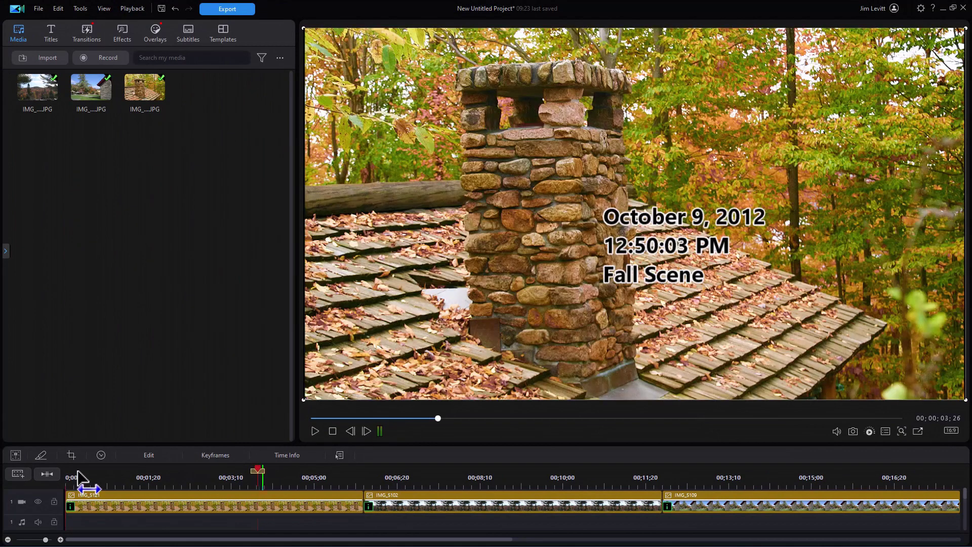
{"action": "left_click", "coordinate": [315, 431]}
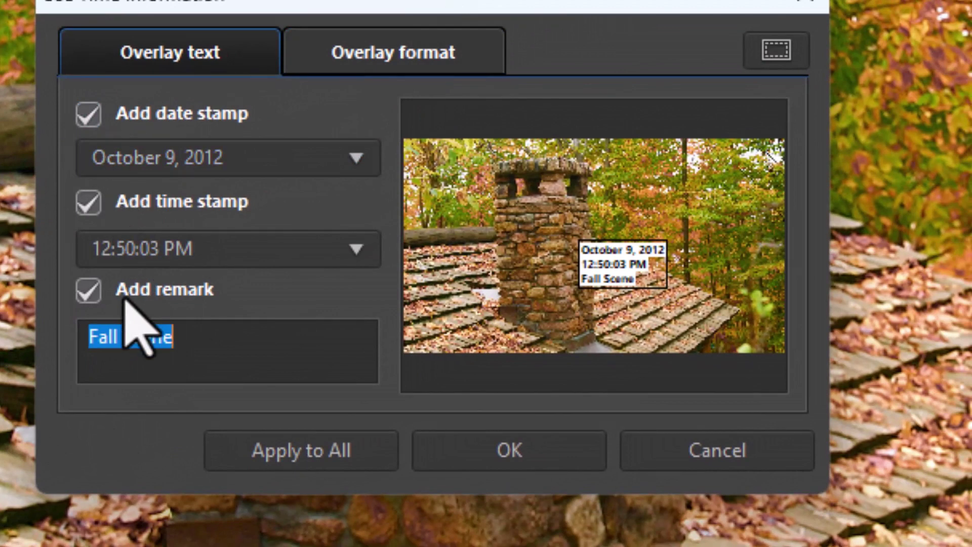
Step: Remove the time stamp from the first clip's overlay text, apply the change and preview the clip
{"action": "left_click", "coordinate": [90, 202]}
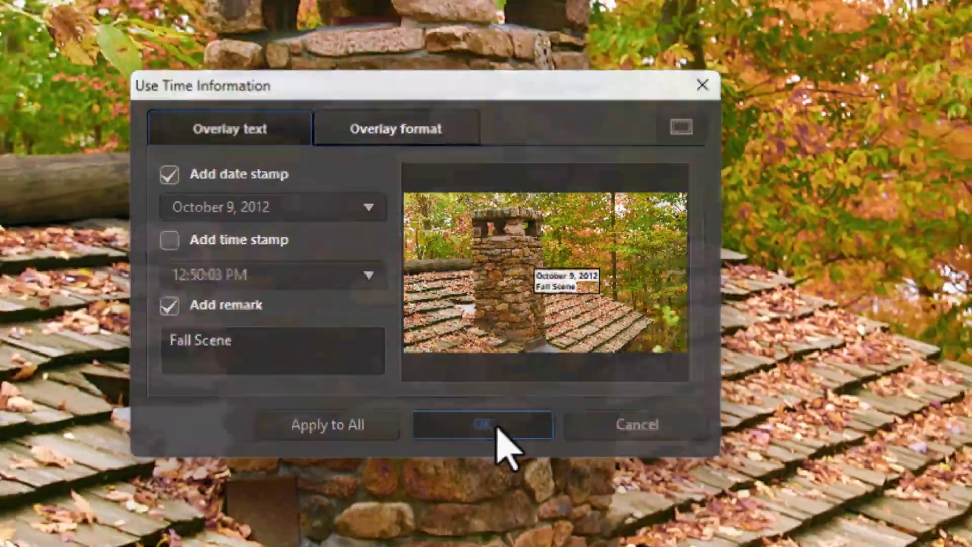
{"action": "left_click", "coordinate": [521, 448]}
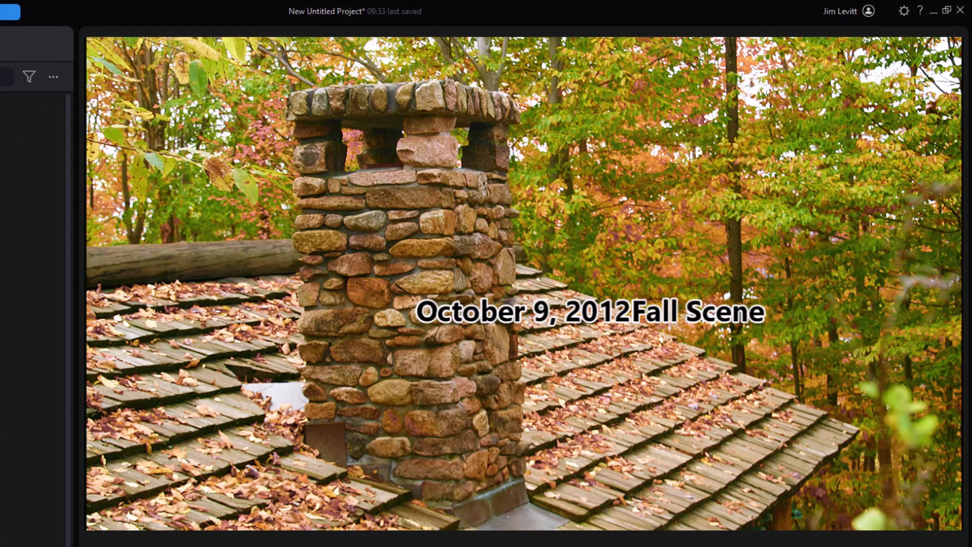
{"action": "key", "text": "space"}
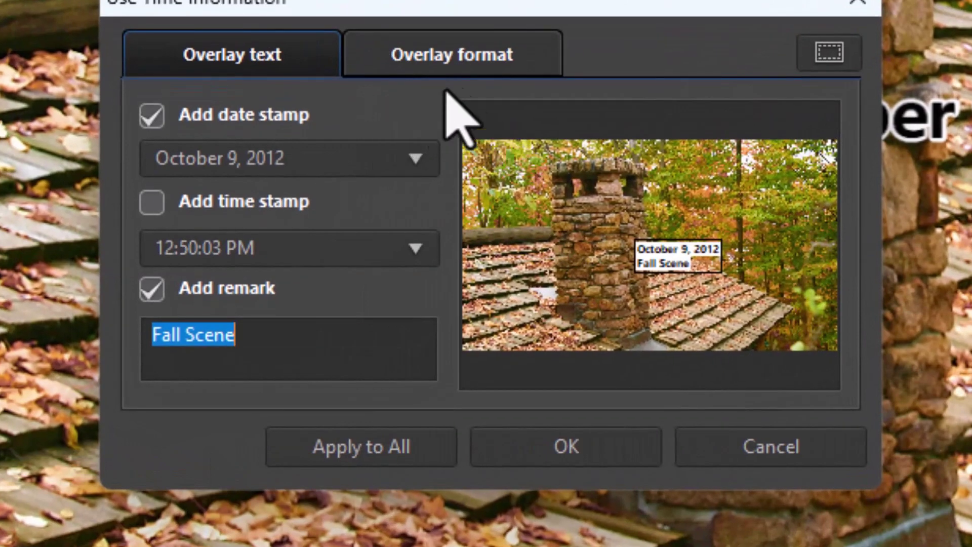
Step: Try the Time;Date;Comment order for the first clip's overlay text and apply it
{"action": "left_click", "coordinate": [490, 67]}
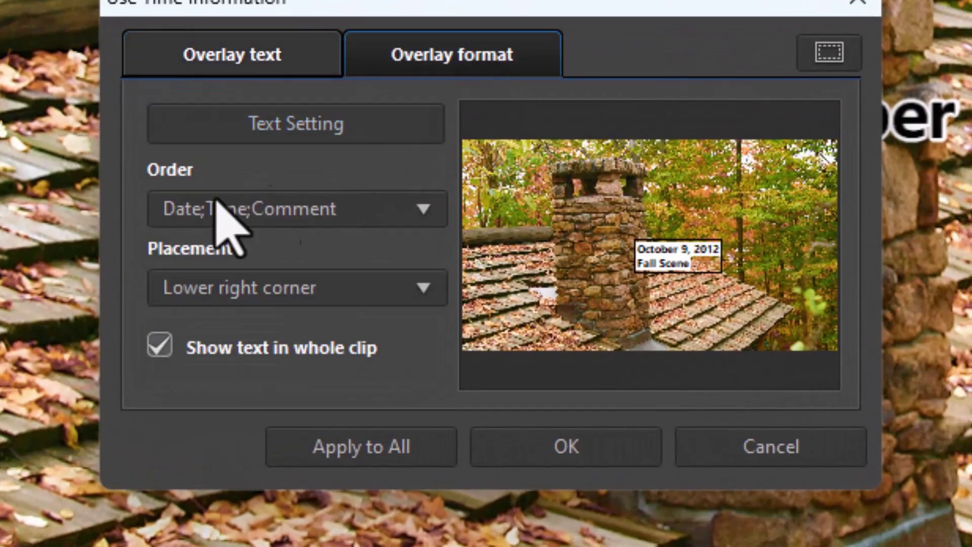
{"action": "left_click", "coordinate": [424, 213]}
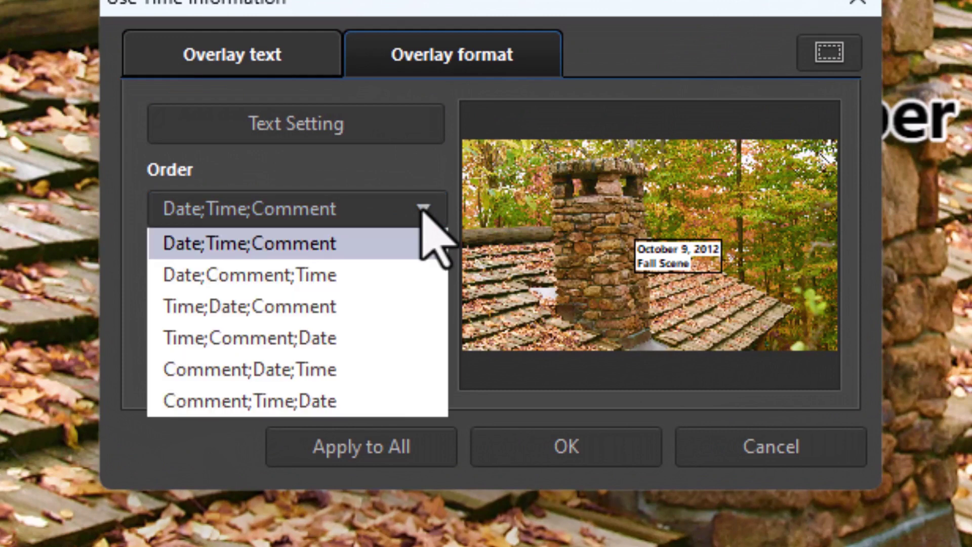
{"action": "left_click", "coordinate": [320, 310]}
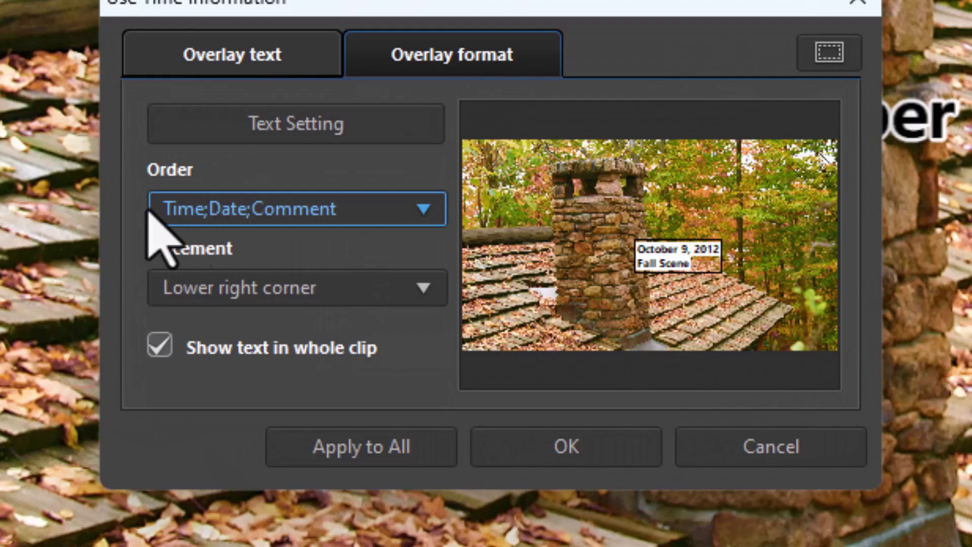
{"action": "left_click", "coordinate": [534, 467]}
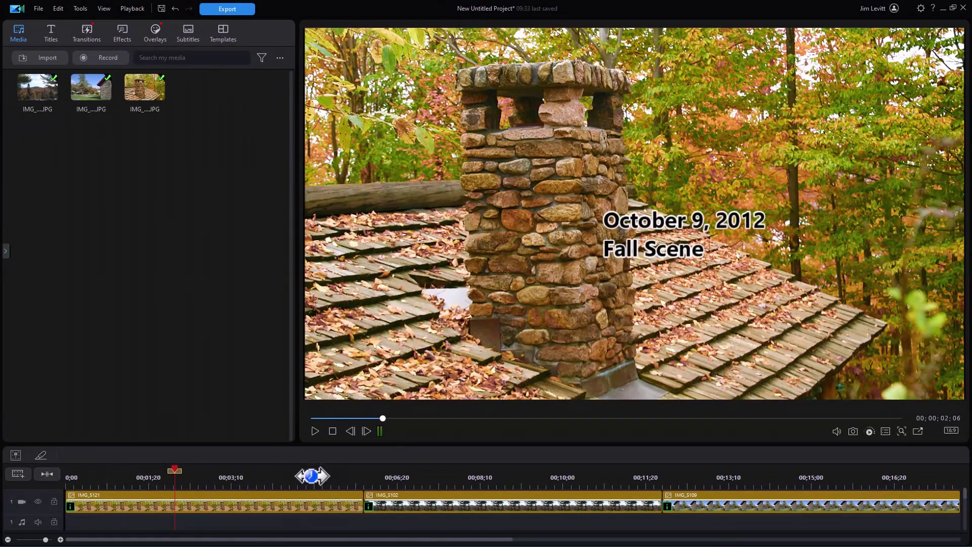
Step: Set the first clip's overlay text order to Comment;Date;Time, apply it and preview the clip
{"action": "left_click", "coordinate": [296, 502]}
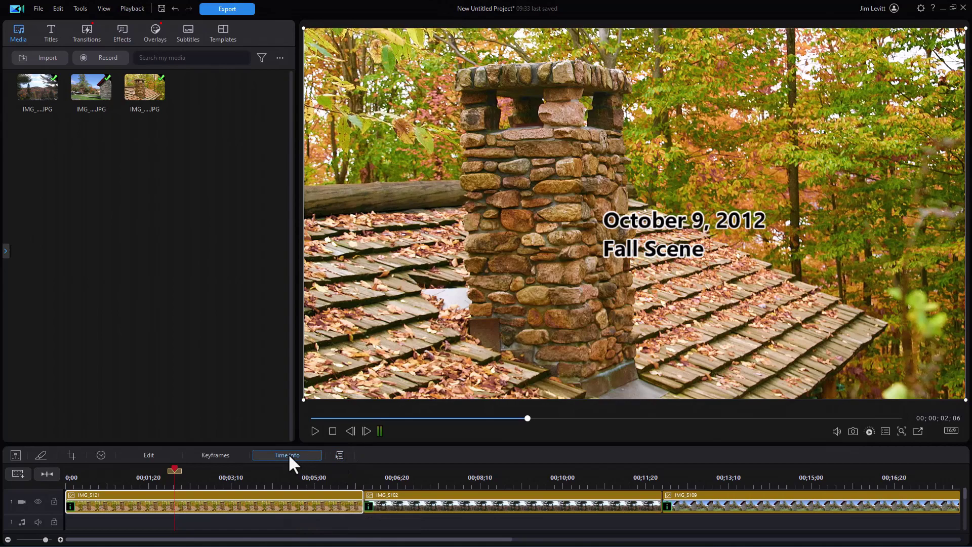
{"action": "left_click", "coordinate": [289, 454]}
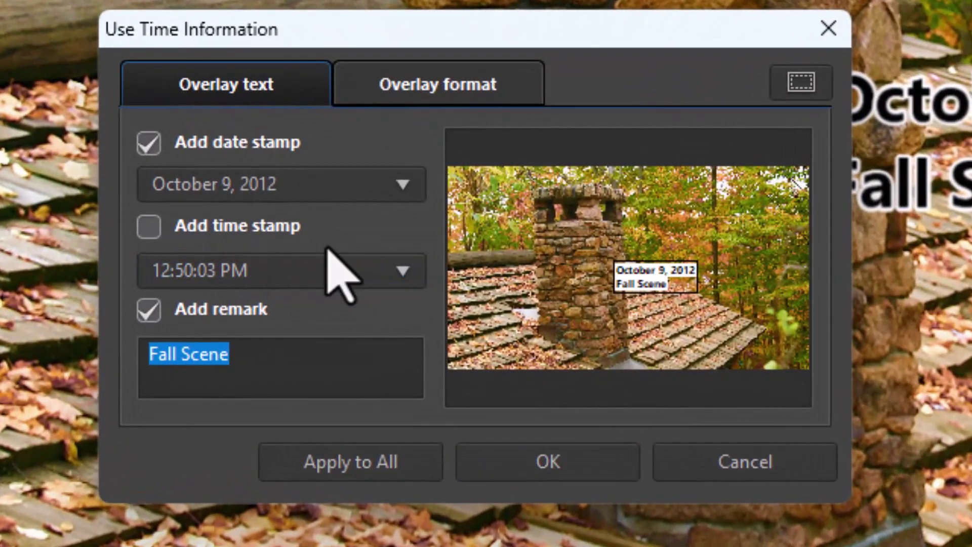
{"action": "left_click", "coordinate": [416, 87]}
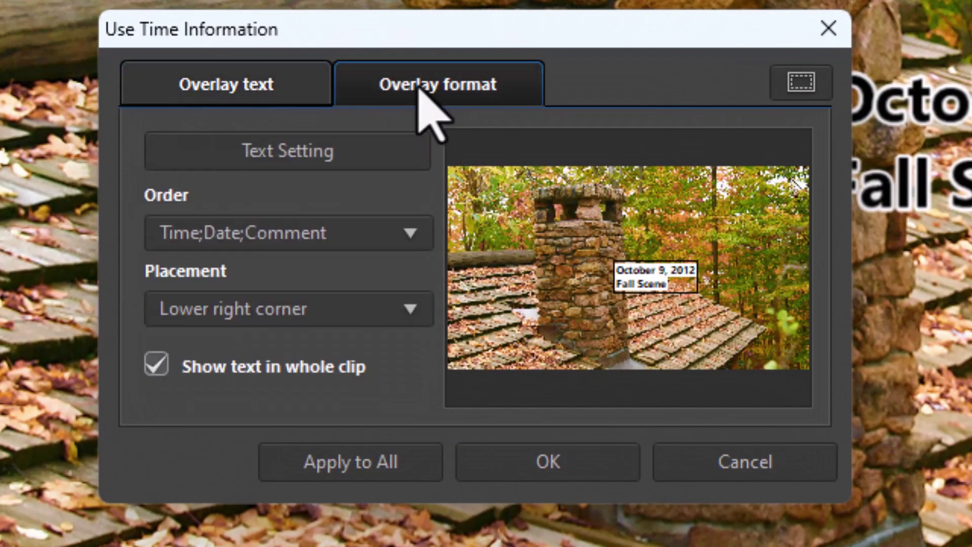
{"action": "left_click", "coordinate": [410, 237]}
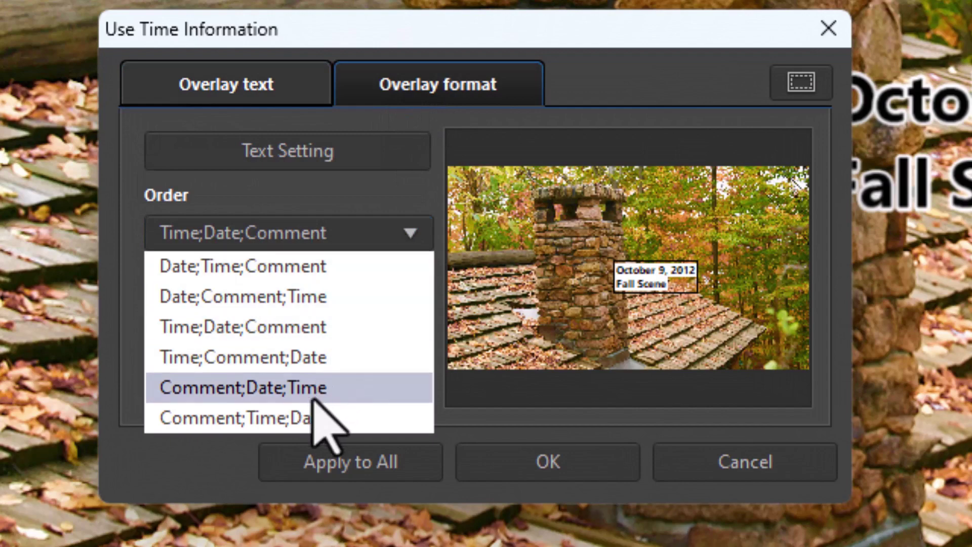
{"action": "left_click", "coordinate": [324, 387]}
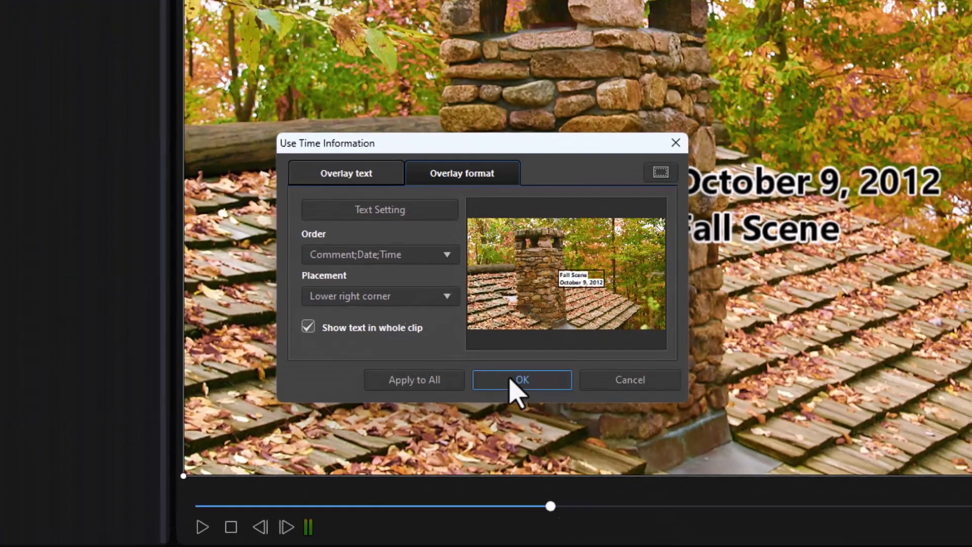
{"action": "left_click", "coordinate": [524, 462]}
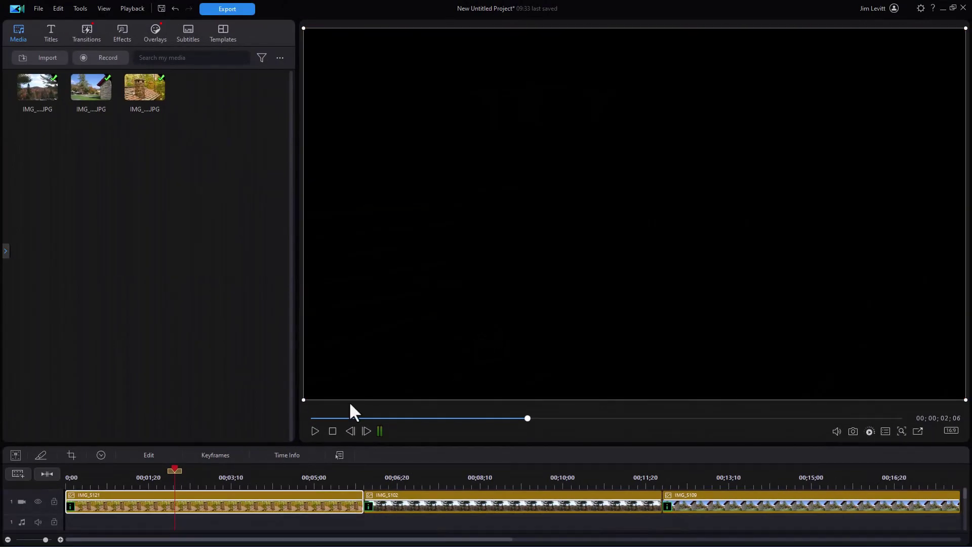
{"action": "left_click", "coordinate": [316, 431]}
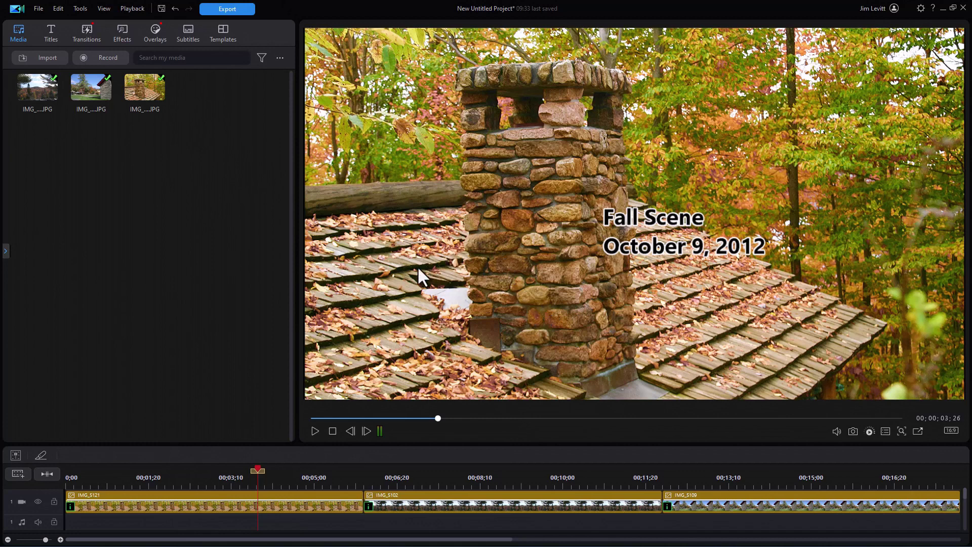
Step: Remove the remark from the first clip's time information and move the date up into the trees beside the chimney top
{"action": "left_click", "coordinate": [282, 501]}
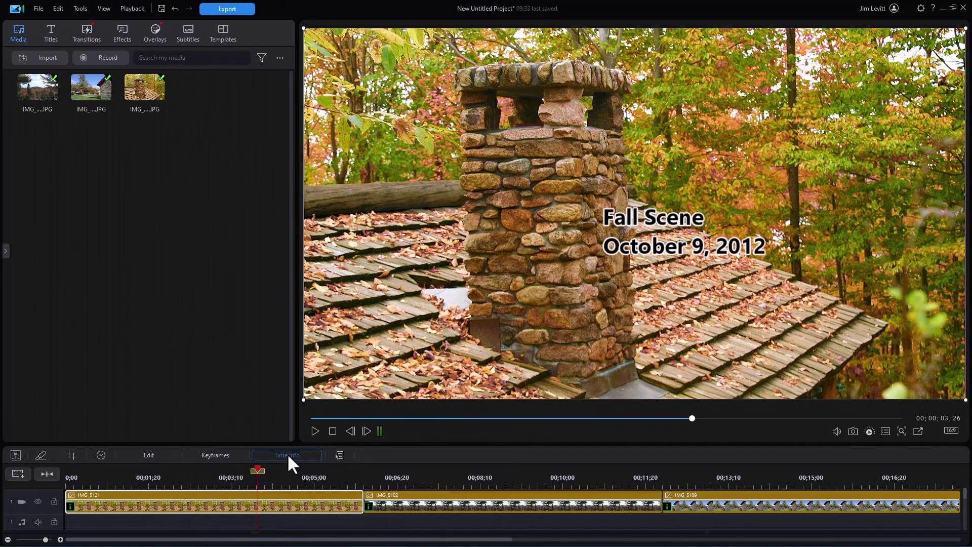
{"action": "left_click", "coordinate": [287, 454]}
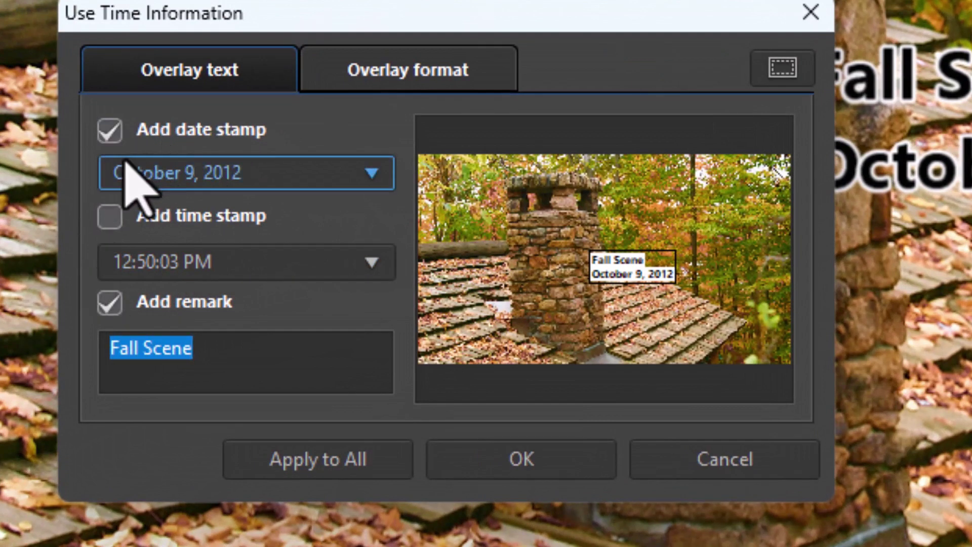
{"action": "left_click", "coordinate": [109, 303]}
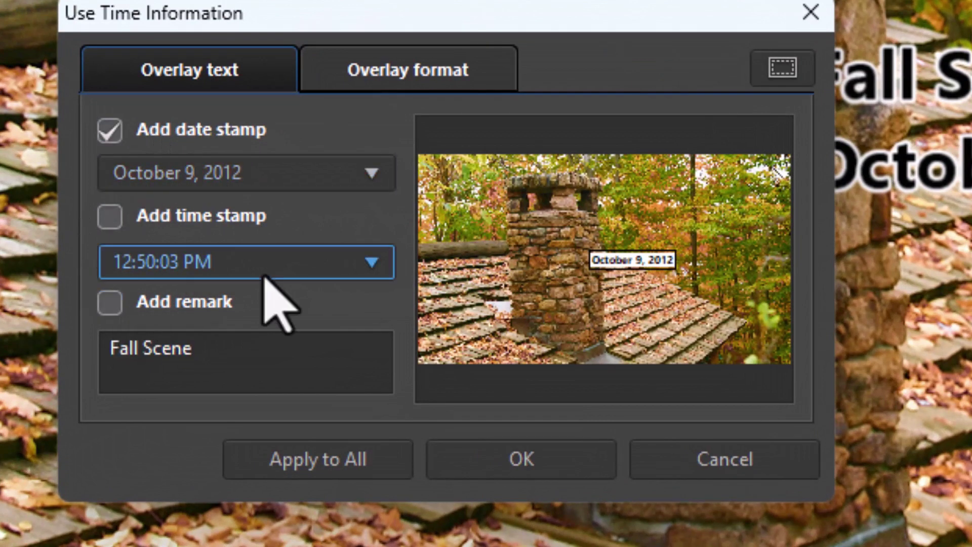
{"action": "left_click_drag", "start_coordinate": [624, 263], "coordinate": [666, 195]}
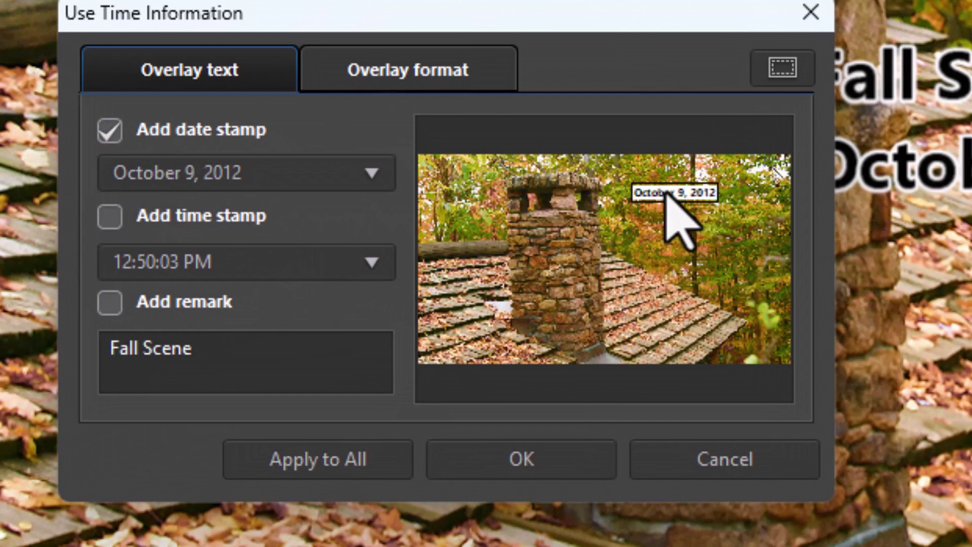
Step: Set the overlay text's font to ChunkFive and turn off its border
{"action": "left_click", "coordinate": [453, 68]}
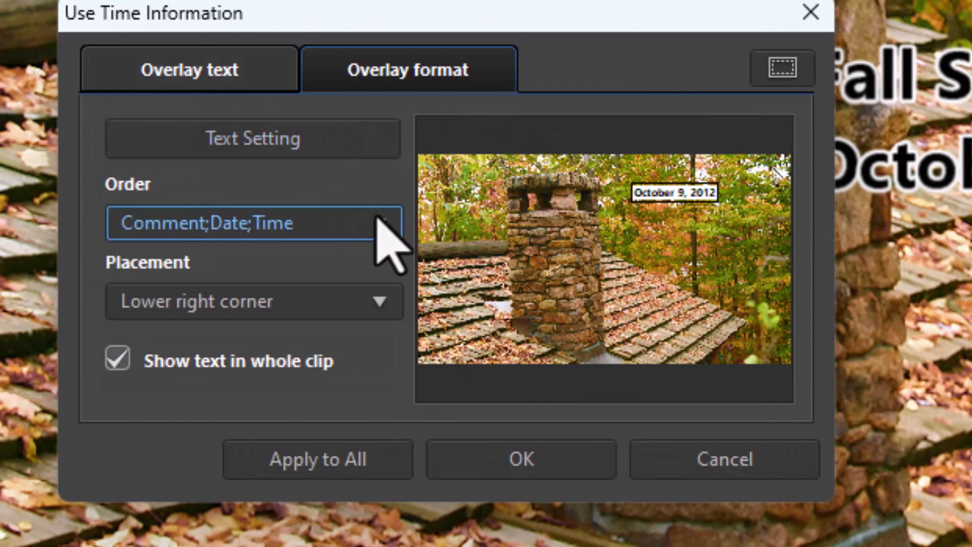
{"action": "left_click", "coordinate": [302, 153]}
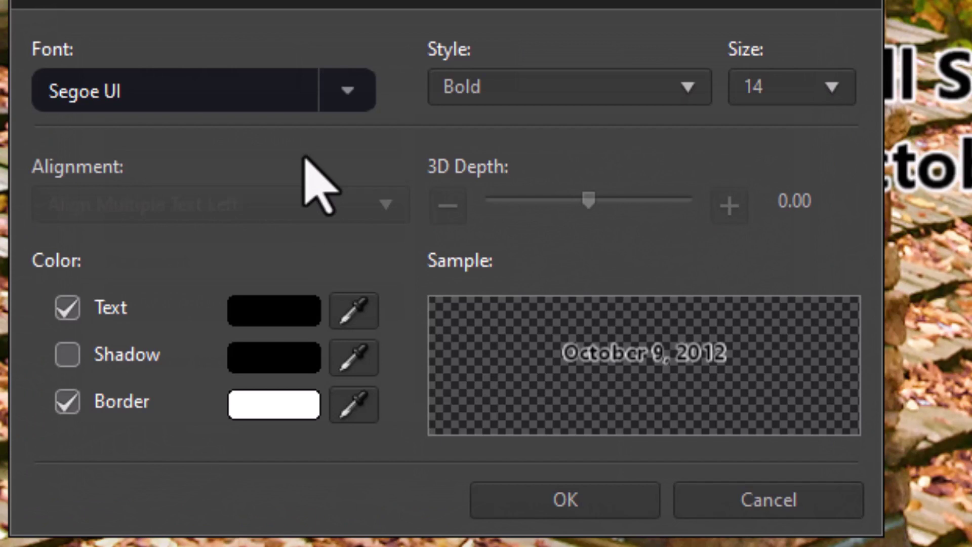
{"action": "left_click", "coordinate": [346, 89]}
{"action": "scroll", "coordinate": [230, 342], "scroll_direction": "up", "scroll_amount": 10}
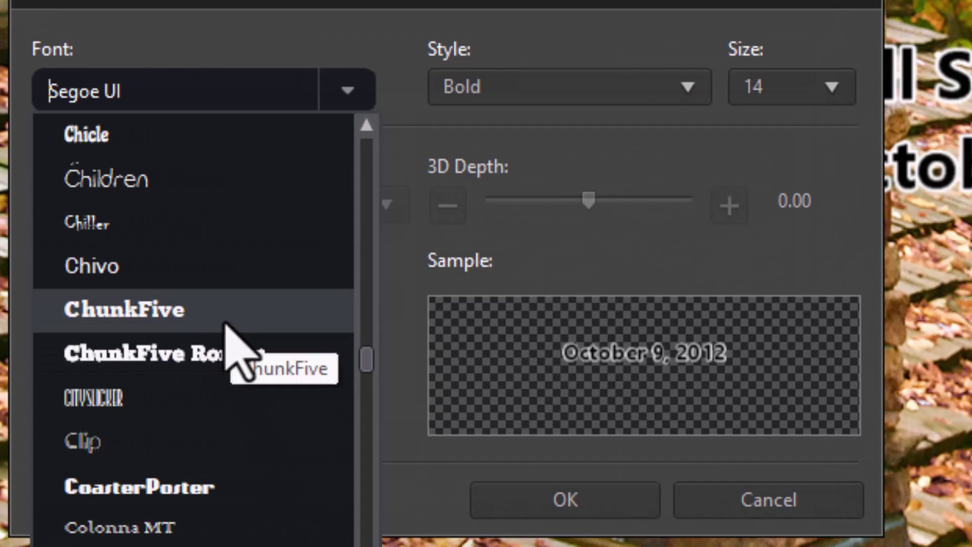
{"action": "left_click", "coordinate": [223, 323]}
{"action": "left_click", "coordinate": [68, 402]}
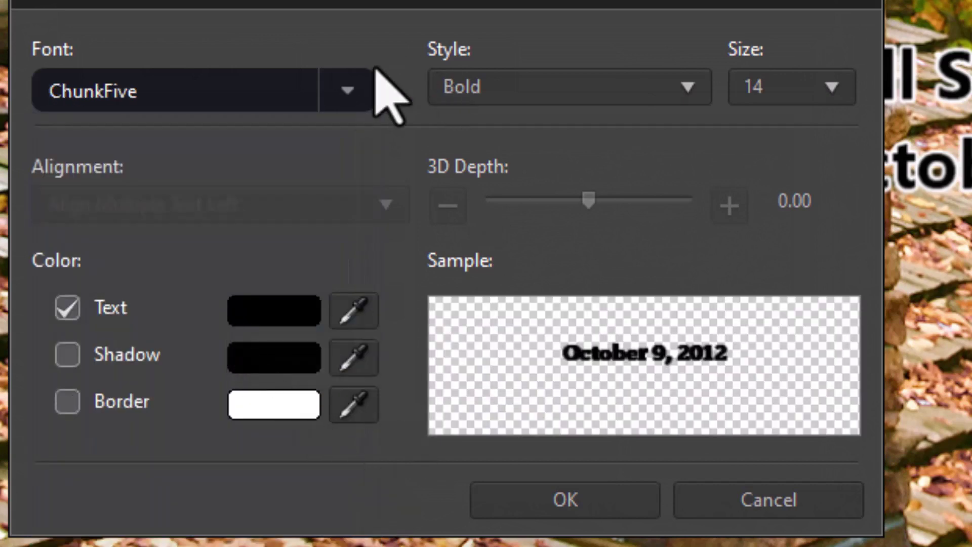
Step: Color the overlay text orange (FF8000) and add a dark brown shadow (533610) sampled from the tree trunk in the photo
{"action": "left_click", "coordinate": [291, 311]}
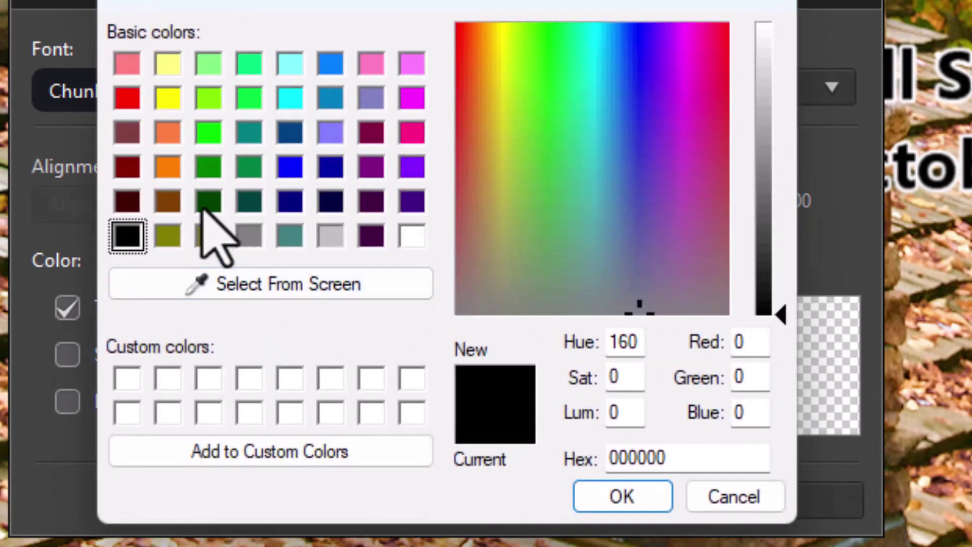
{"action": "left_click", "coordinate": [168, 167]}
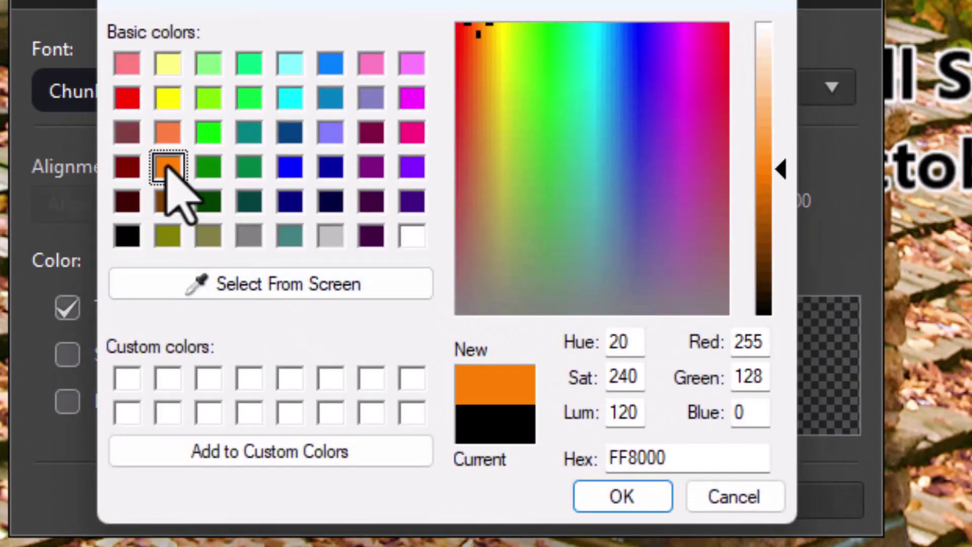
{"action": "left_click", "coordinate": [634, 494]}
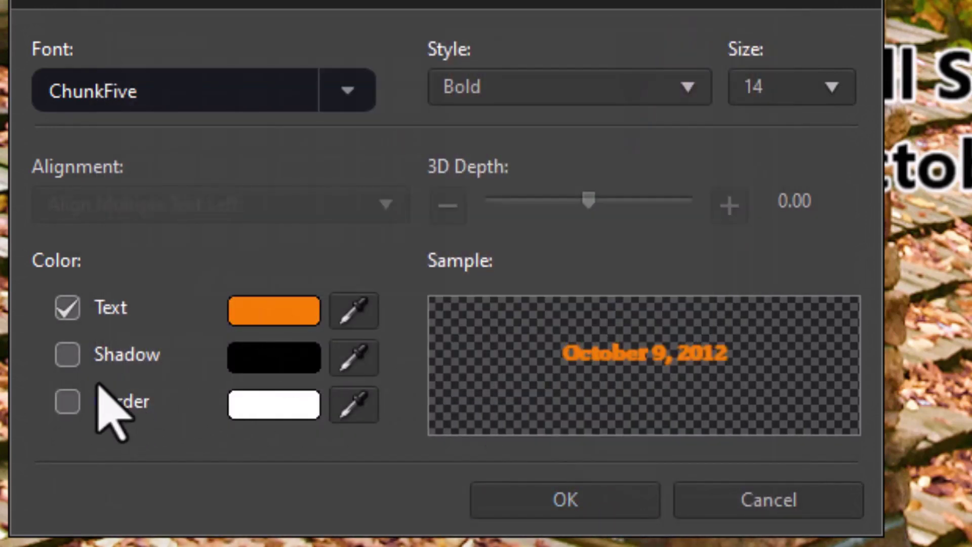
{"action": "left_click", "coordinate": [69, 354]}
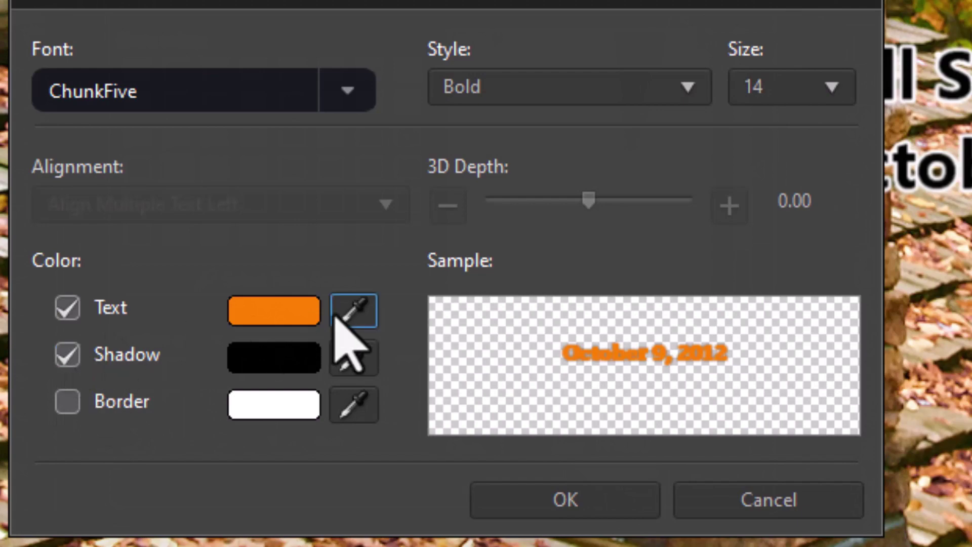
{"action": "left_click", "coordinate": [304, 361]}
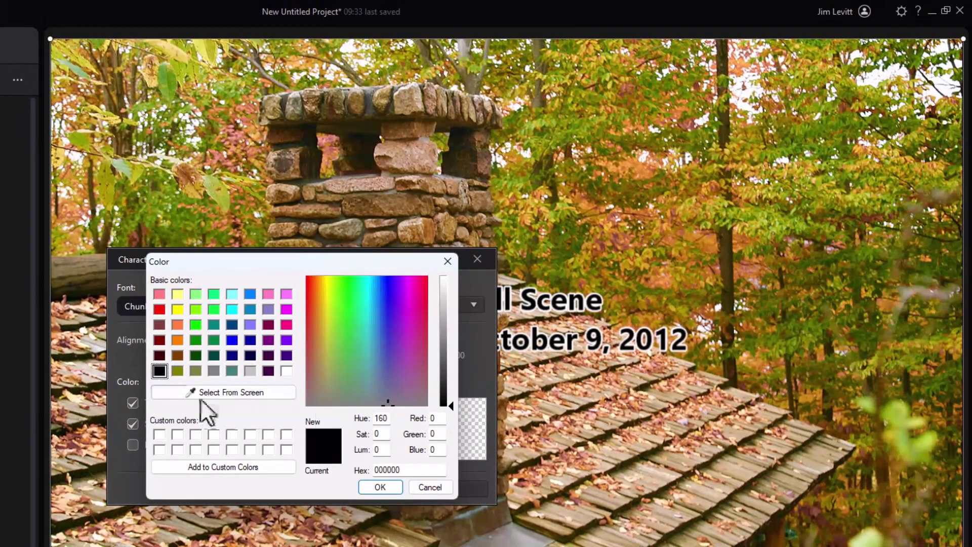
{"action": "left_click", "coordinate": [205, 396]}
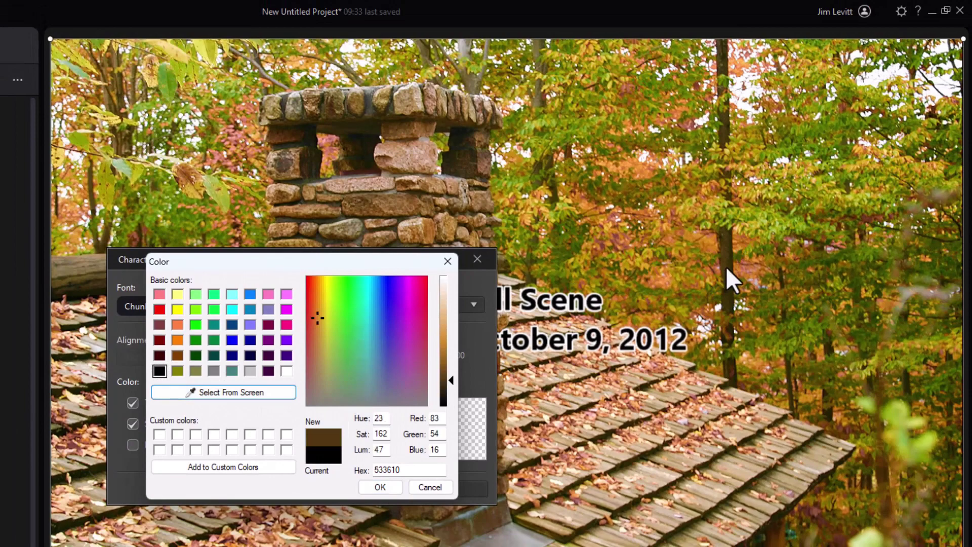
{"action": "left_click", "coordinate": [381, 489]}
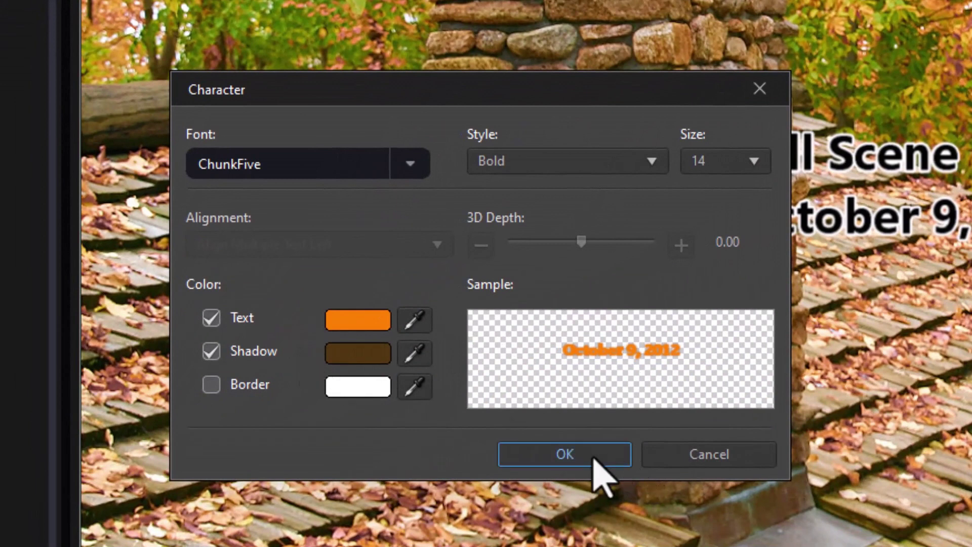
Step: Set the overlay text to size 20 and Bold Italic, shift the date fully inside the picture and apply the changes
{"action": "left_click", "coordinate": [754, 161]}
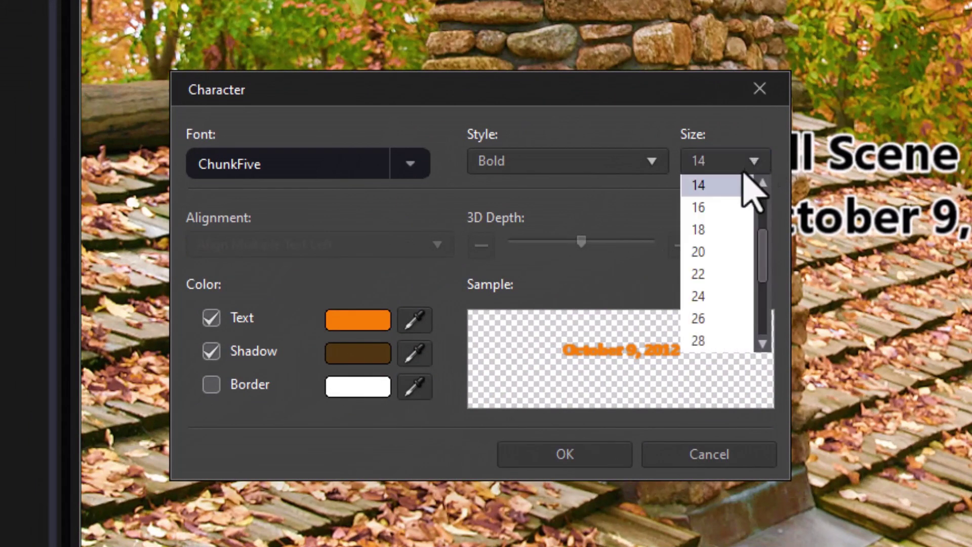
{"action": "left_click", "coordinate": [702, 256]}
{"action": "left_click", "coordinate": [658, 158]}
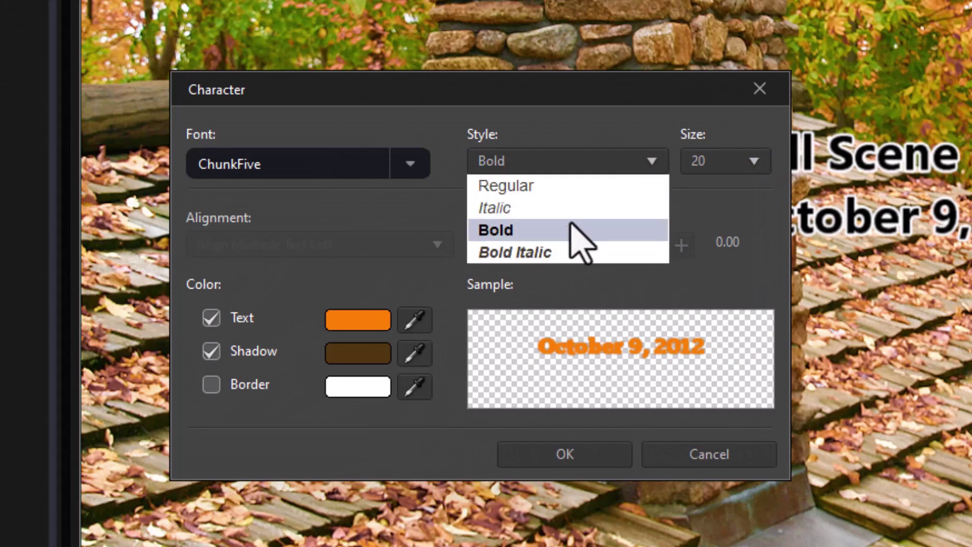
{"action": "left_click", "coordinate": [559, 253]}
{"action": "left_click", "coordinate": [561, 459]}
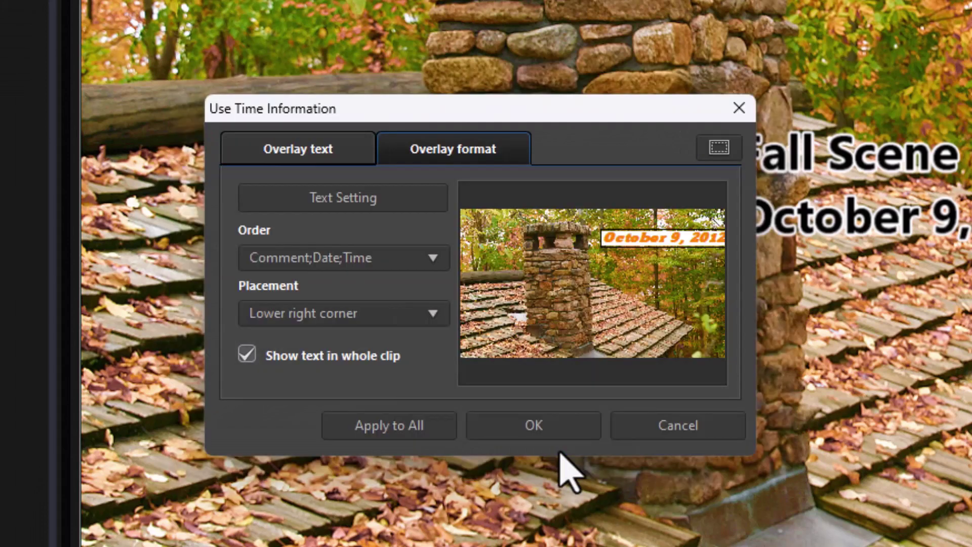
{"action": "left_click_drag", "start_coordinate": [658, 238], "coordinate": [632, 239]}
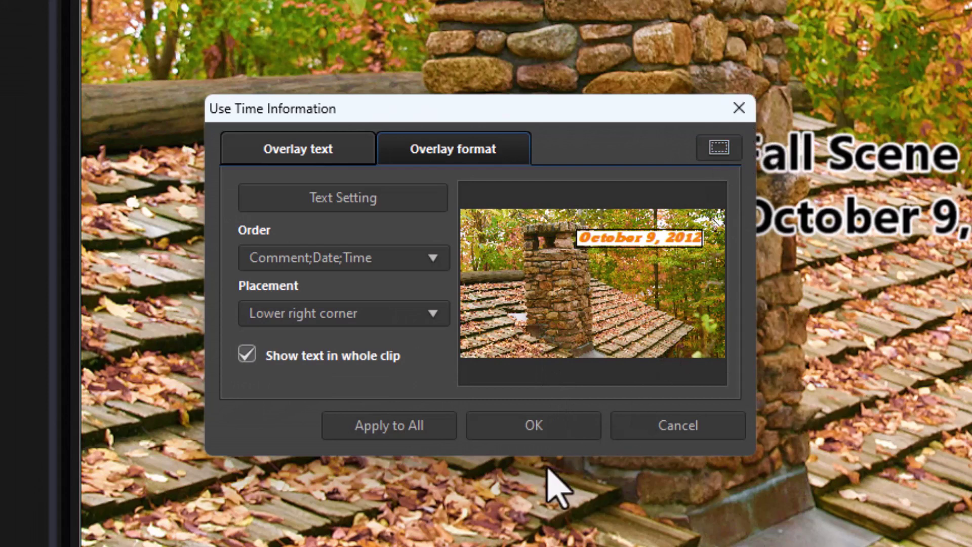
{"action": "left_click", "coordinate": [549, 427]}
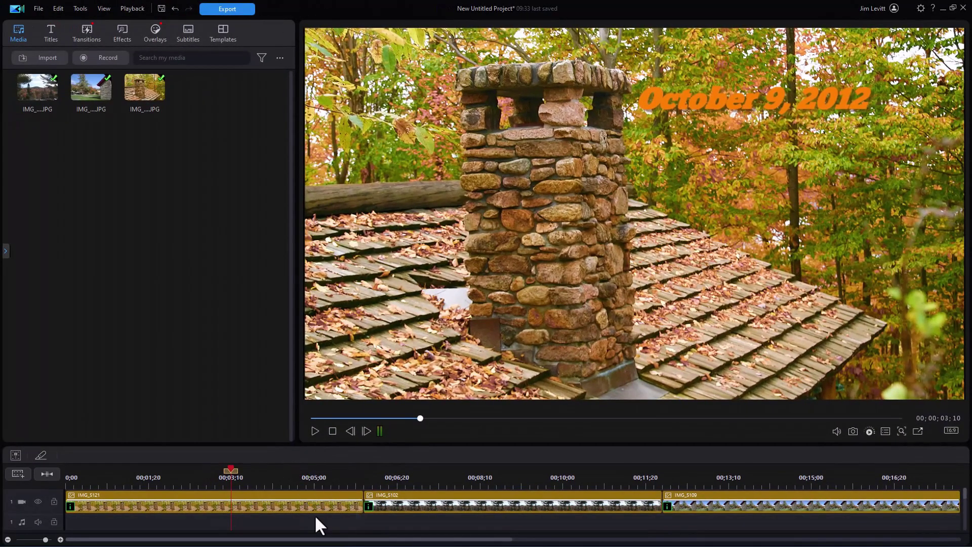
Step: Apply the first clip's time information settings to all clips in the timeline
{"action": "double_click", "coordinate": [312, 507]}
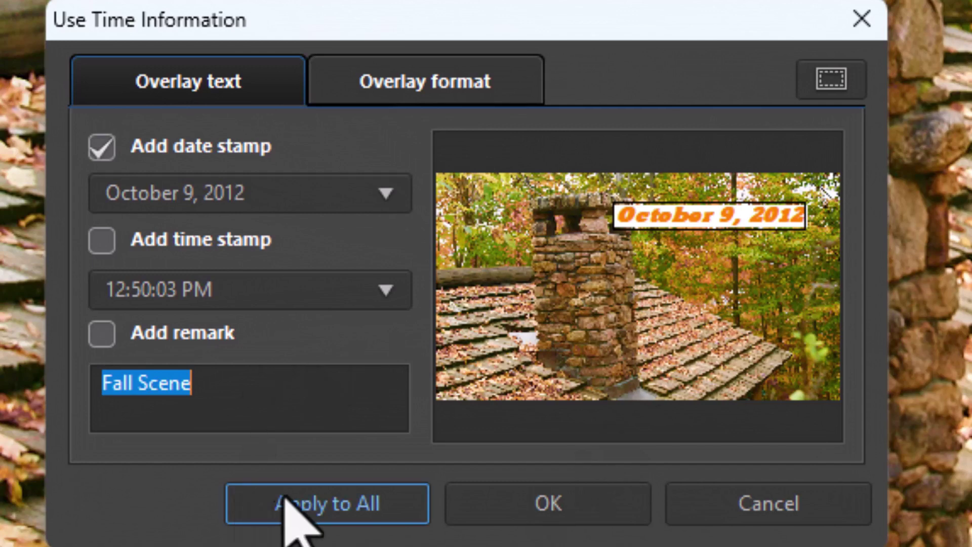
{"action": "left_click", "coordinate": [310, 508]}
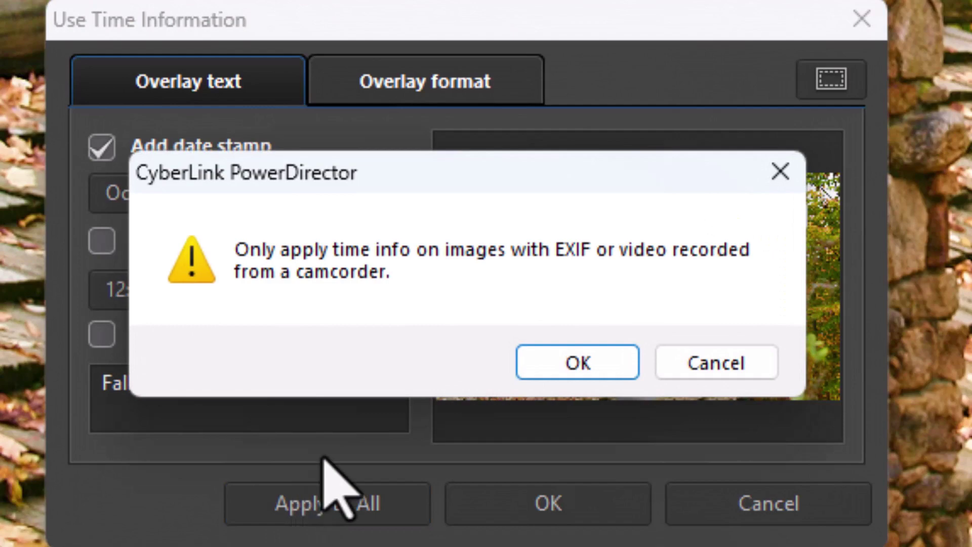
{"action": "left_click", "coordinate": [610, 374]}
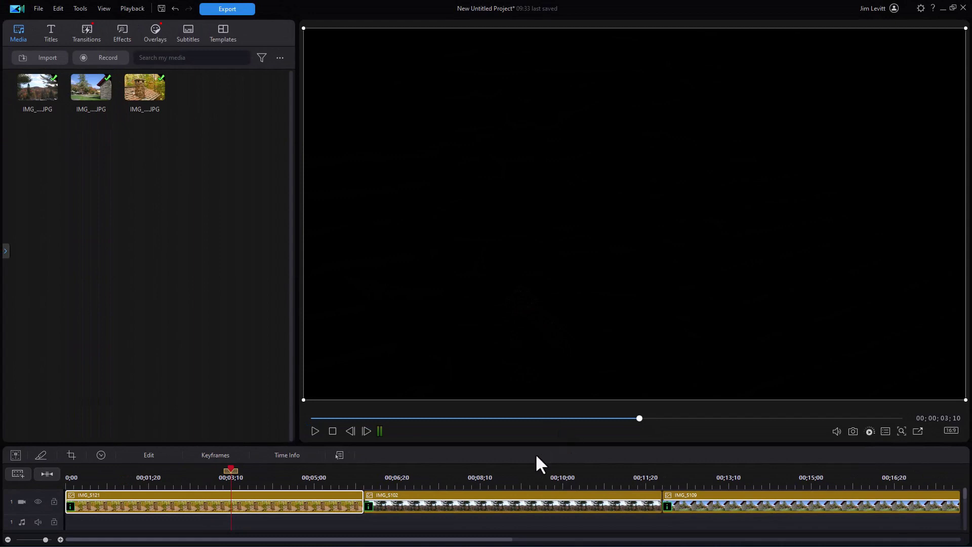
Step: Add the Fall Scene remark to the second clip's time information and apply it
{"action": "left_click", "coordinate": [524, 471]}
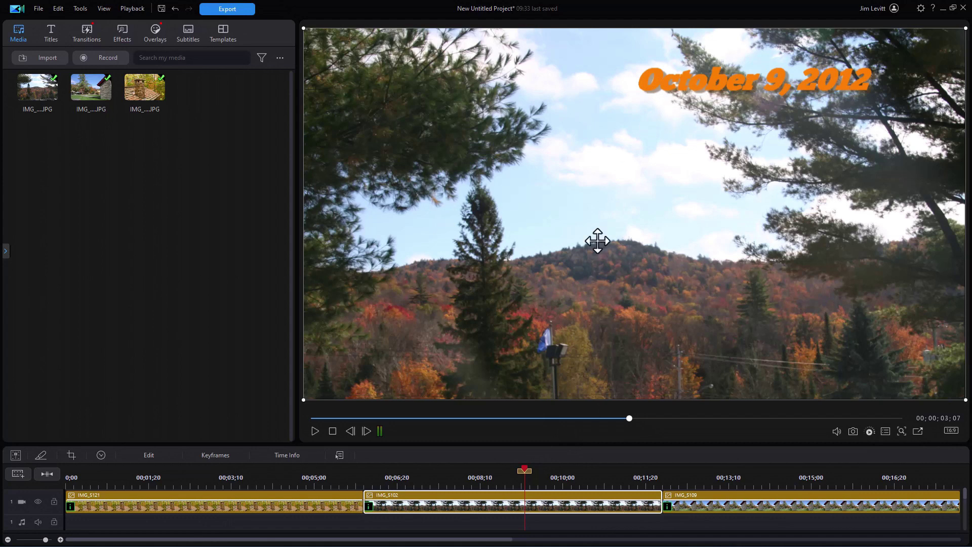
{"action": "left_click", "coordinate": [287, 455]}
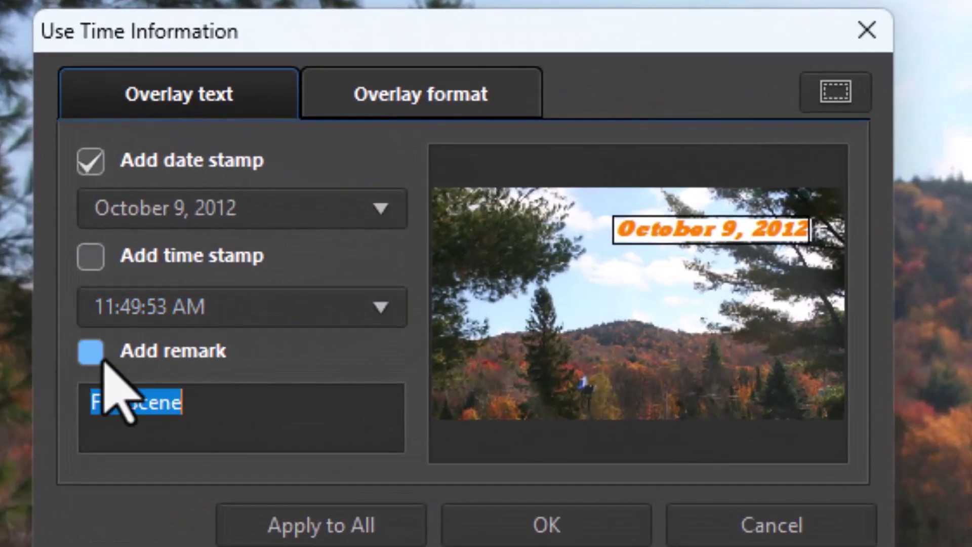
{"action": "left_click", "coordinate": [336, 300]}
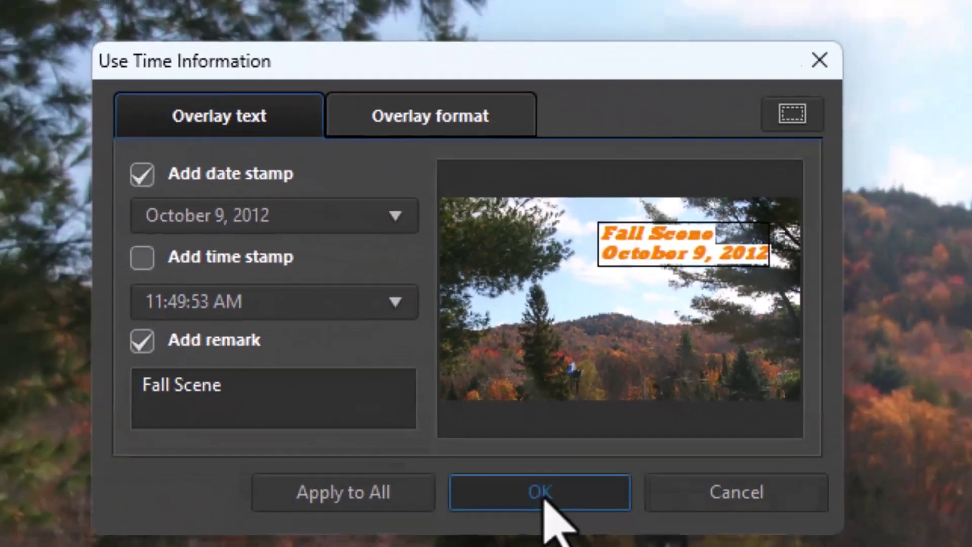
{"action": "left_click", "coordinate": [545, 499]}
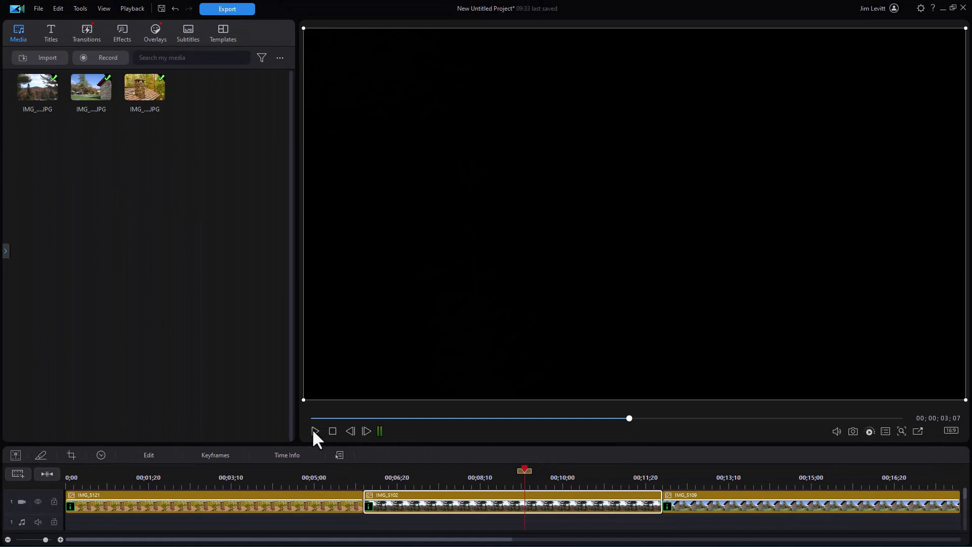
Step: Play the second clip, then return to 00;00;04;00 in the first clip to compare their overlay text
{"action": "left_click", "coordinate": [314, 430]}
{"action": "key", "text": "space"}
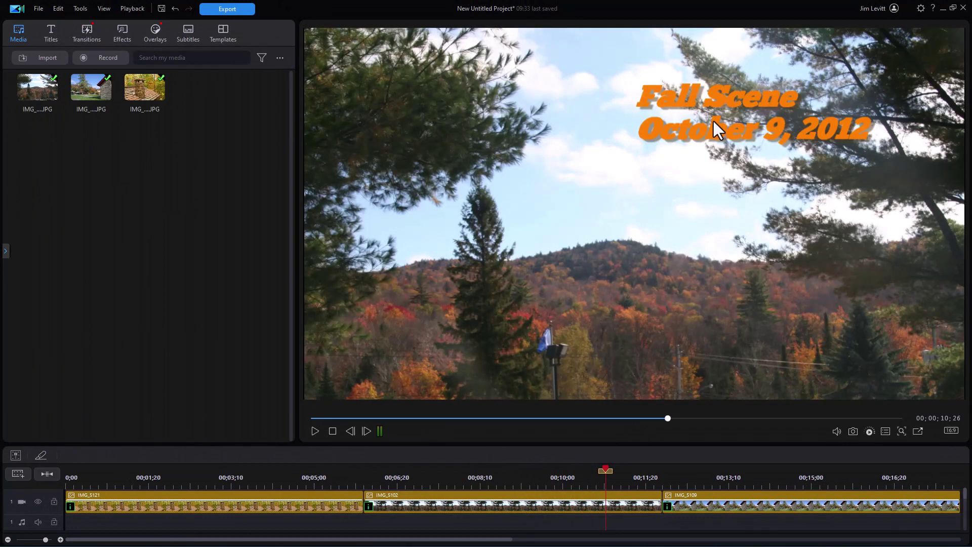
{"action": "left_click", "coordinate": [265, 470]}
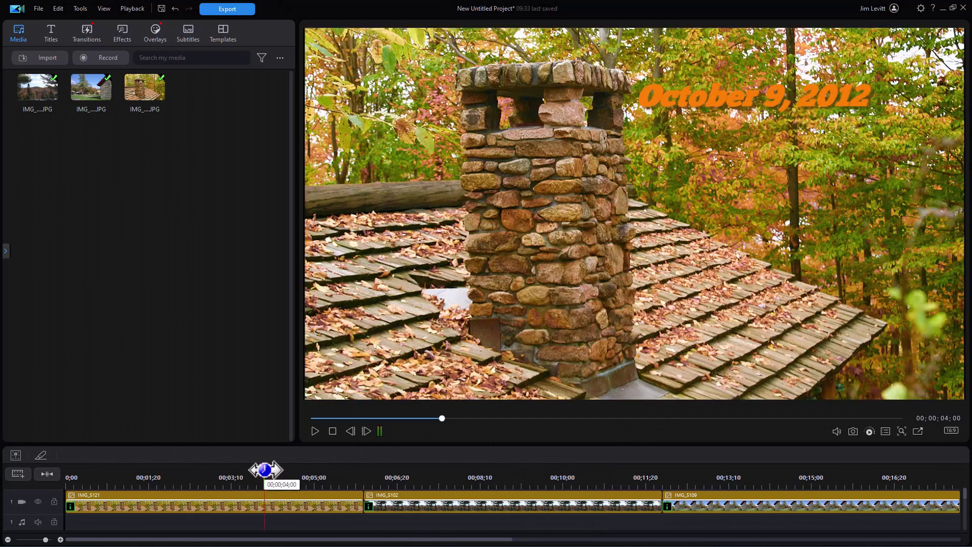